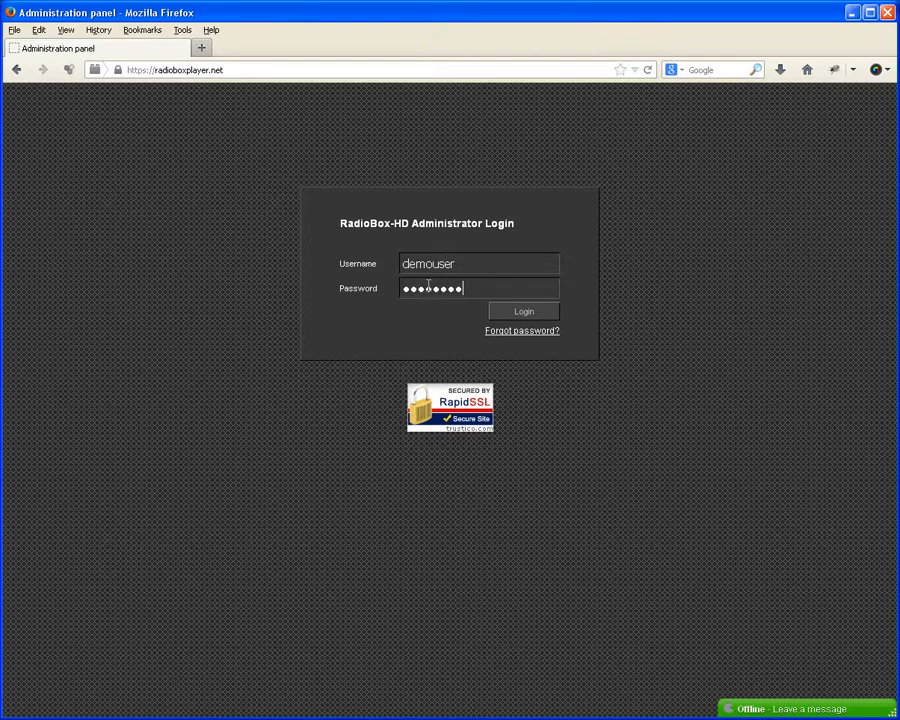
Step: Submit the administrator login and dismiss Firefox's save-password prompt to reach the DJ dashboard
{"action": "left_click", "coordinate": [509, 314]}
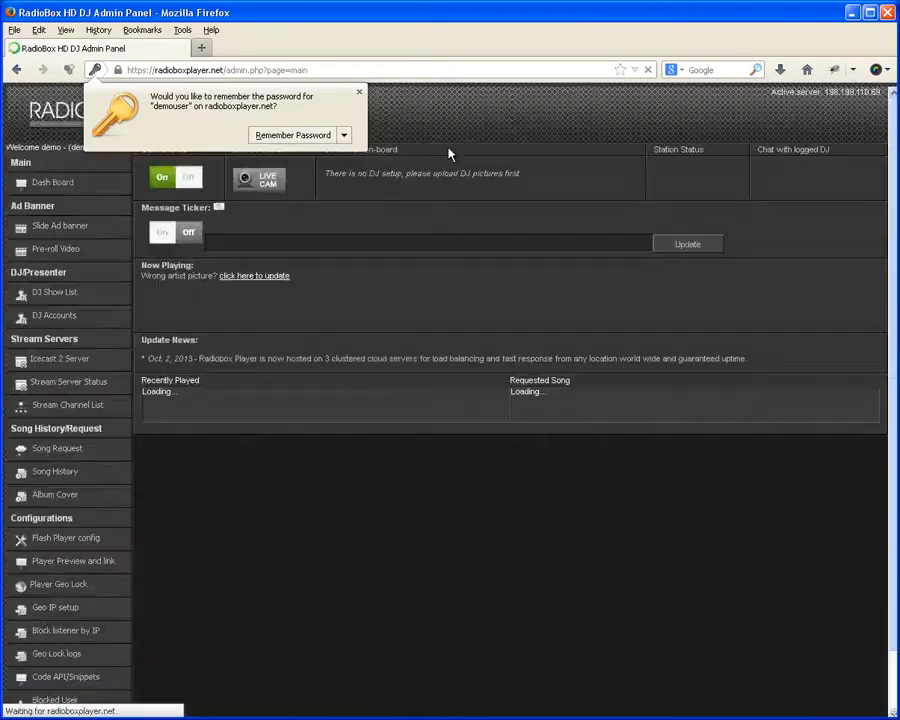
{"action": "left_click", "coordinate": [359, 92]}
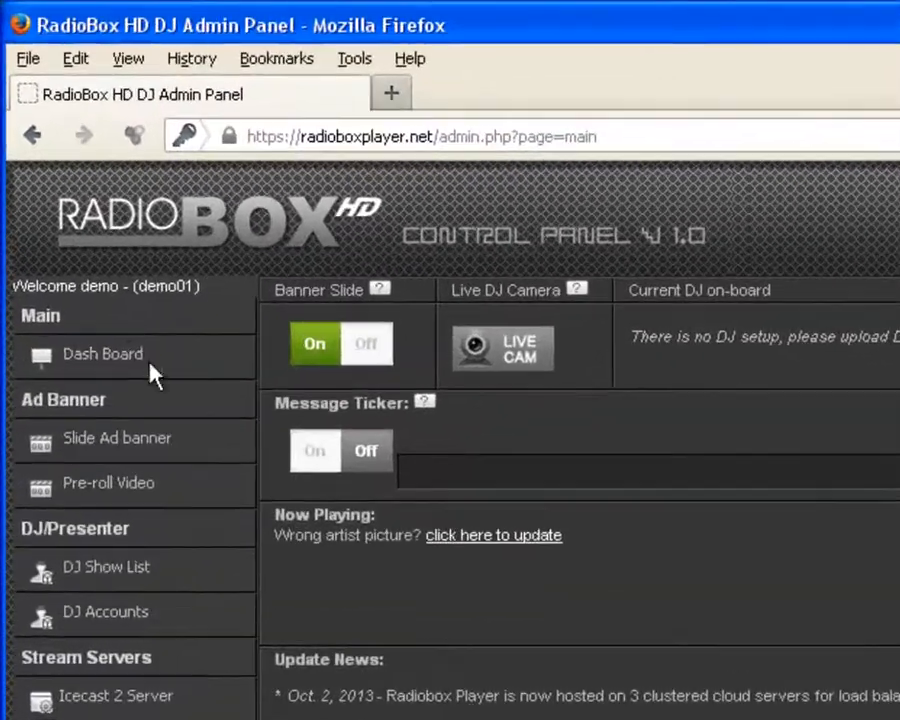
{"action": "left_click", "coordinate": [118, 354]}
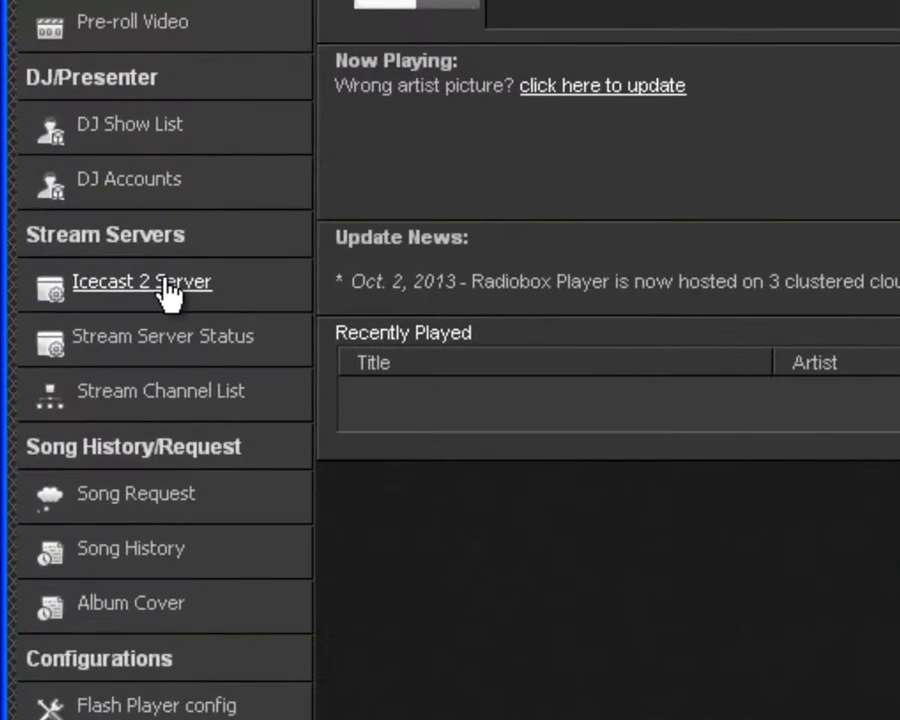
Step: Save Icecast 2 Server settings with host radioboxhd.com, port 8051 and the server password
{"action": "left_click", "coordinate": [168, 290]}
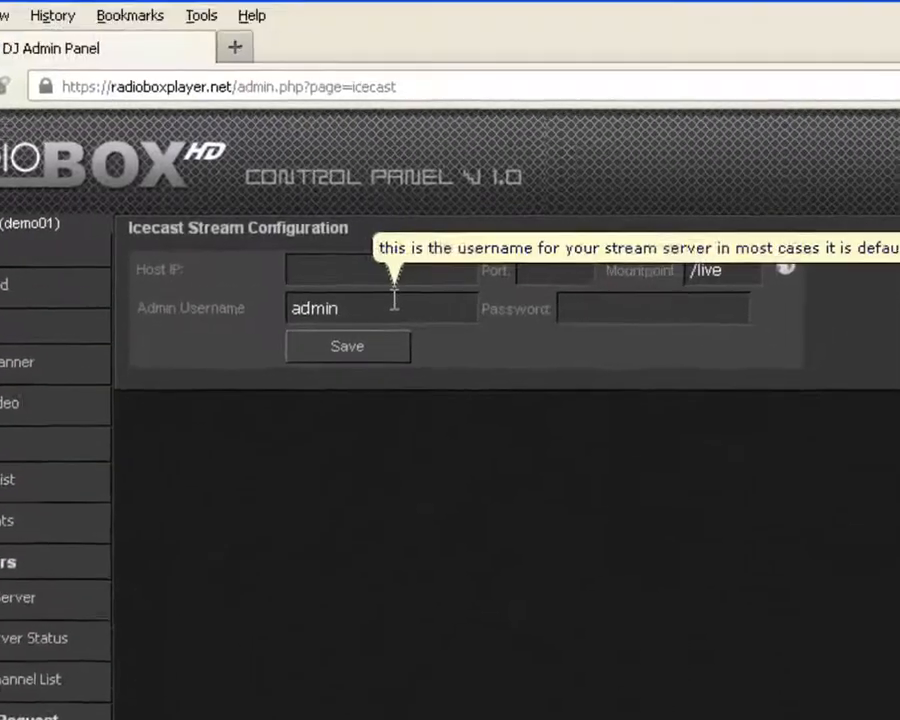
{"action": "type", "text": "radi"}
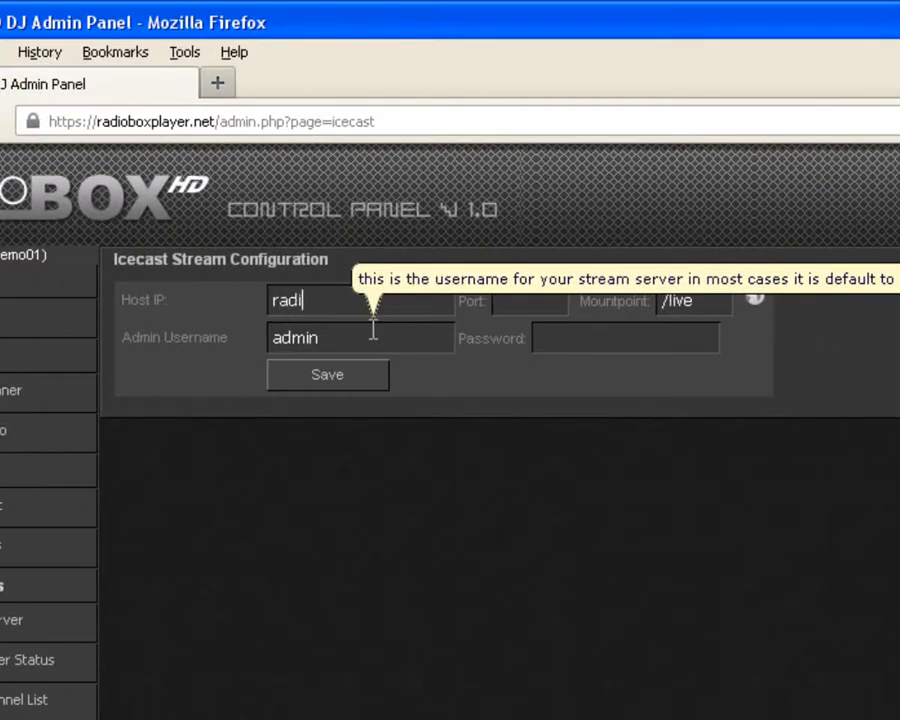
{"action": "type", "text": "oboxhd.com"}
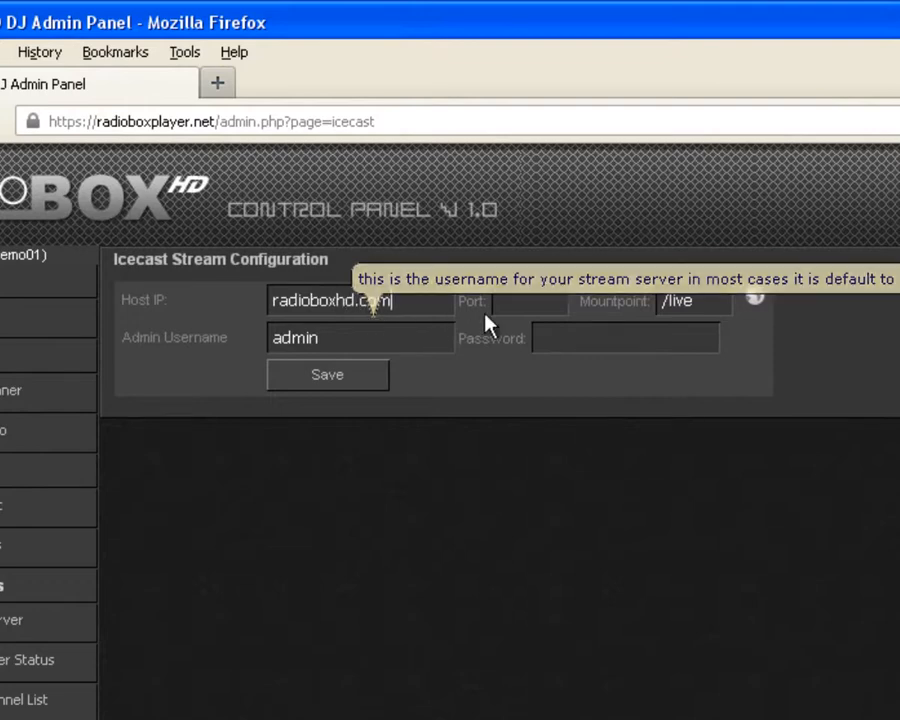
{"action": "left_click", "coordinate": [536, 298]}
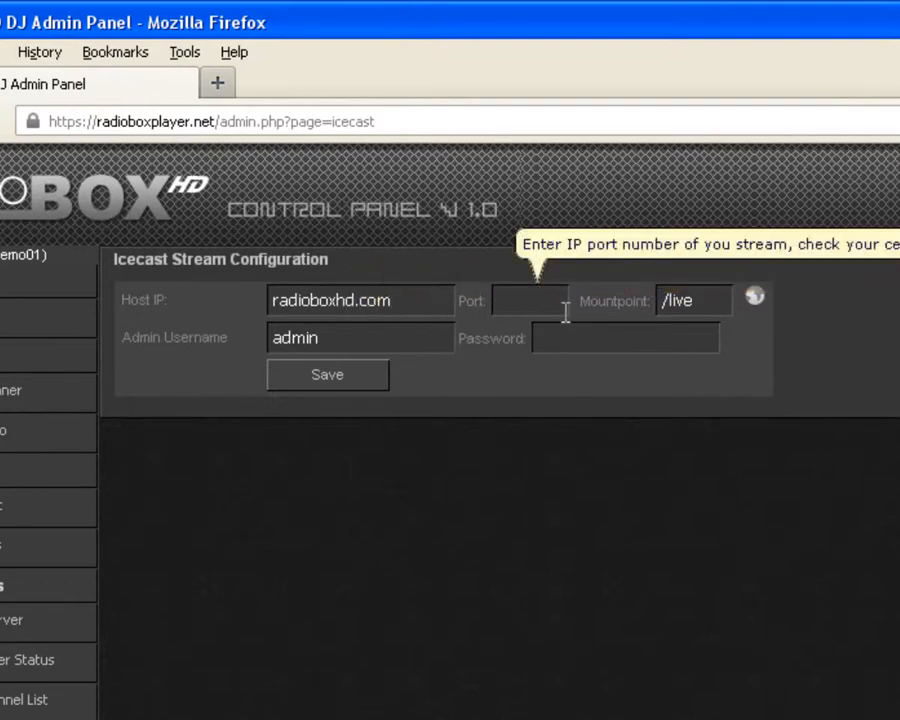
{"action": "type", "text": "8051"}
{"action": "left_click", "coordinate": [572, 337]}
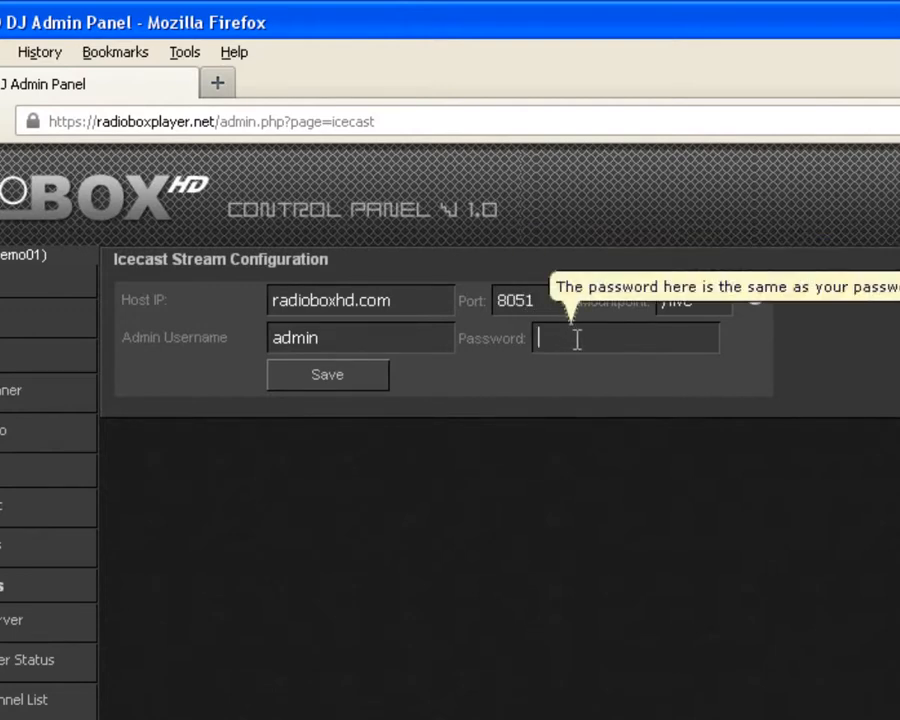
{"action": "type", "text": "********"}
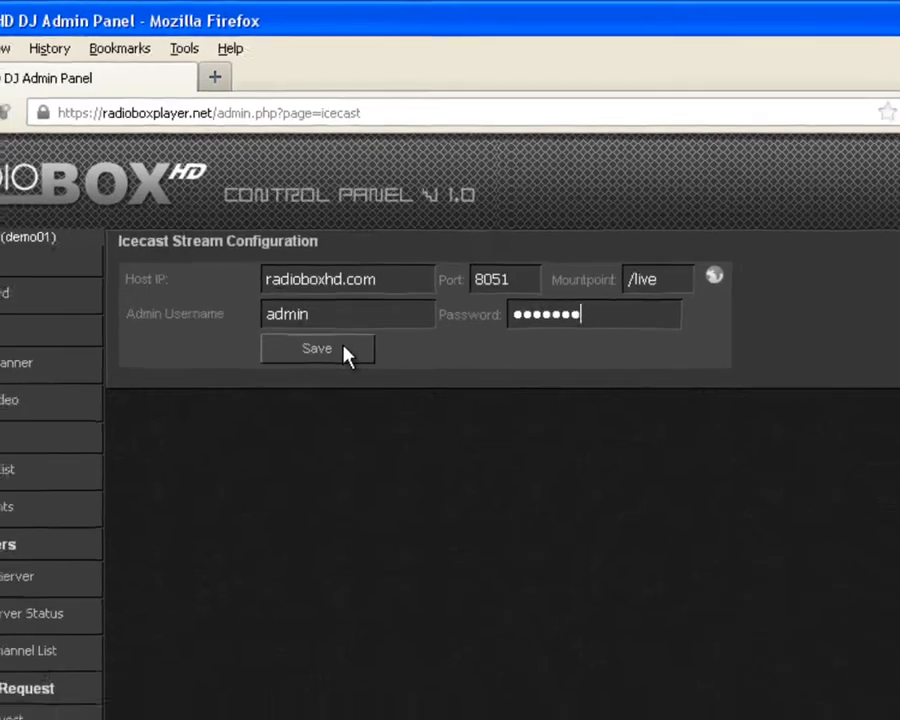
{"action": "left_click", "coordinate": [356, 378]}
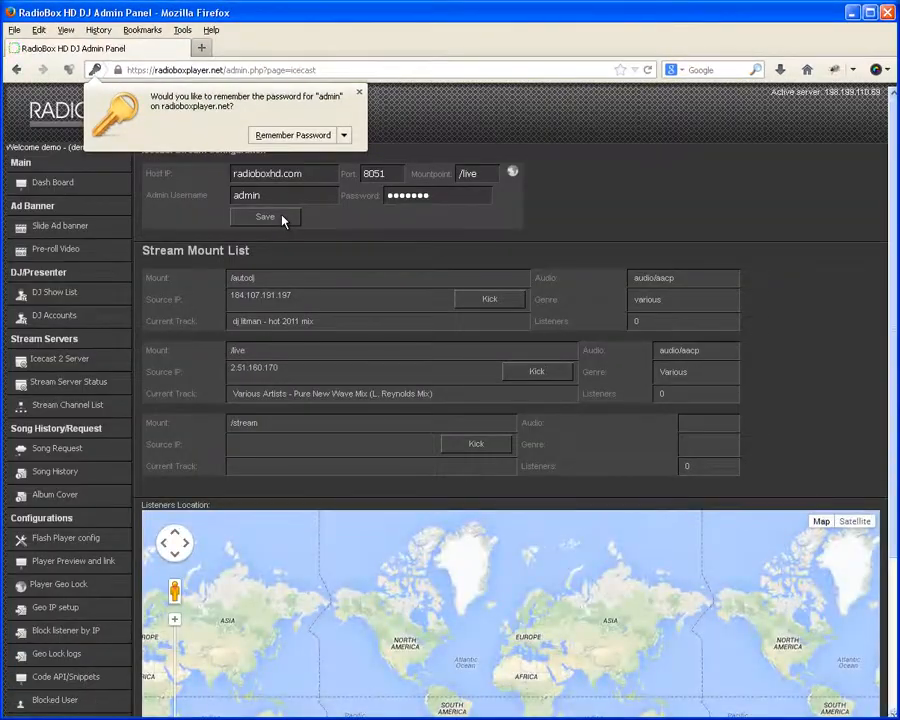
Step: Dismiss the save-password prompt and show the Stream Channel List with the demo01 stream
{"action": "left_click", "coordinate": [359, 96]}
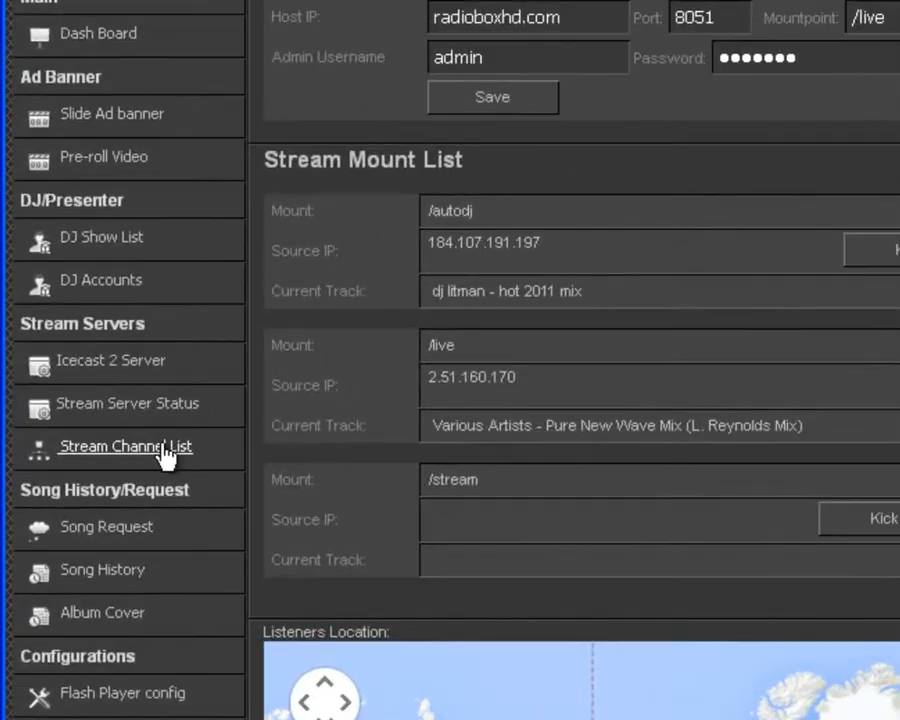
{"action": "left_click", "coordinate": [164, 450]}
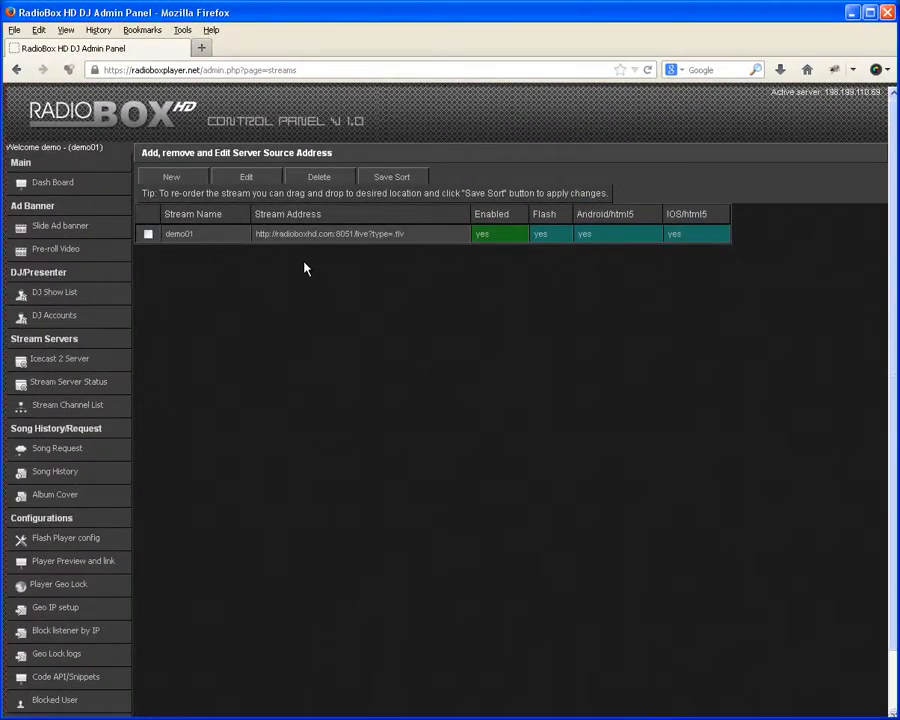
Step: In the Flash Player config's Logo and Captions section, change Station Name to 'Demo station'
{"action": "left_click", "coordinate": [65, 540]}
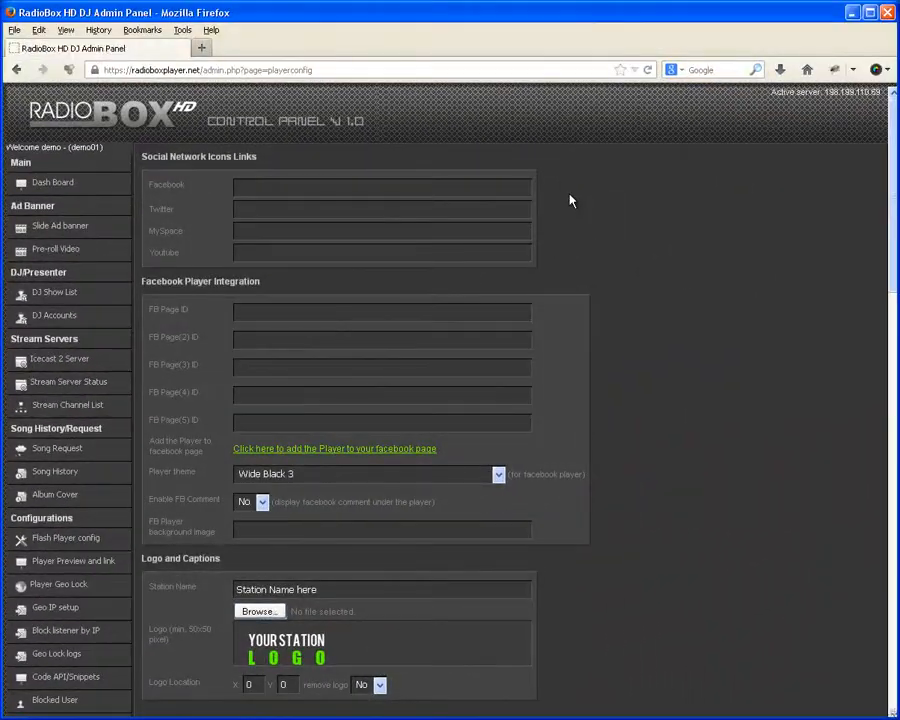
{"action": "scroll", "coordinate": [612, 281], "scroll_direction": "down", "scroll_amount": 2}
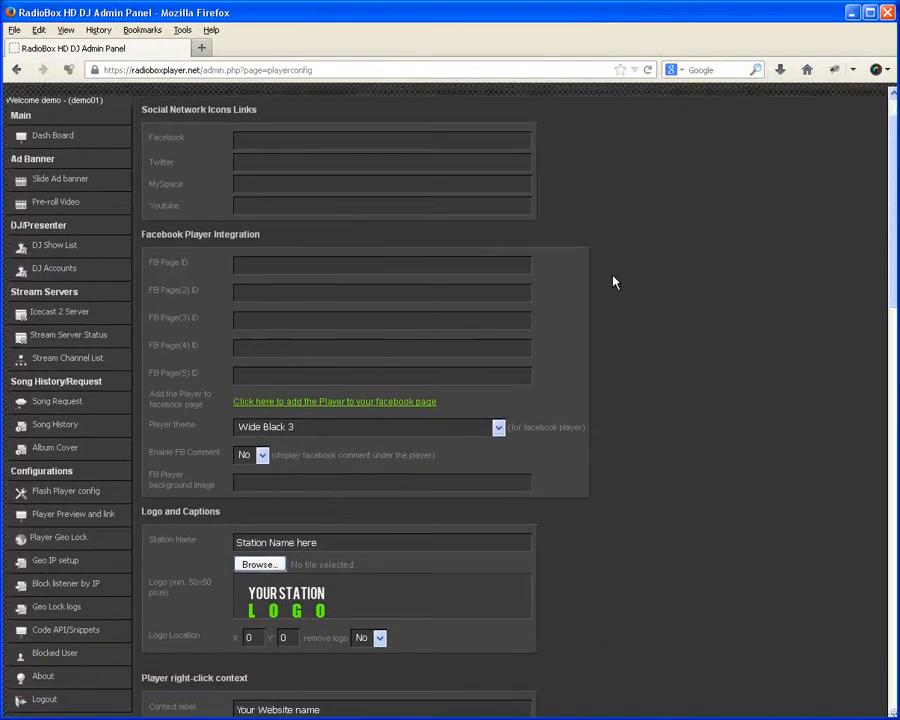
{"action": "scroll", "coordinate": [613, 282], "scroll_direction": "down", "scroll_amount": 3}
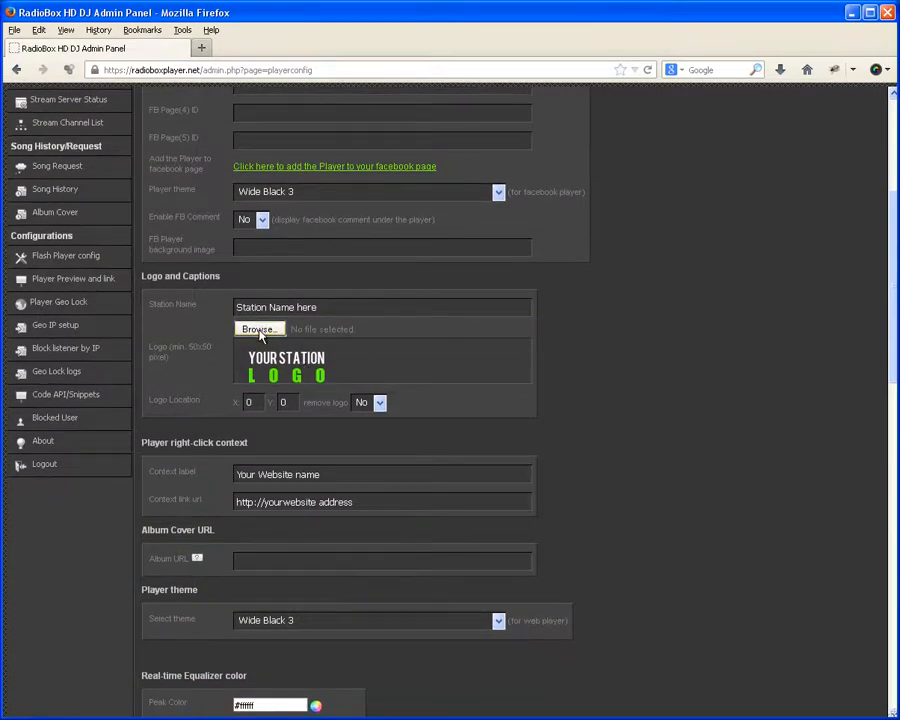
{"action": "left_click_drag", "start_coordinate": [325, 306], "coordinate": [236, 308]}
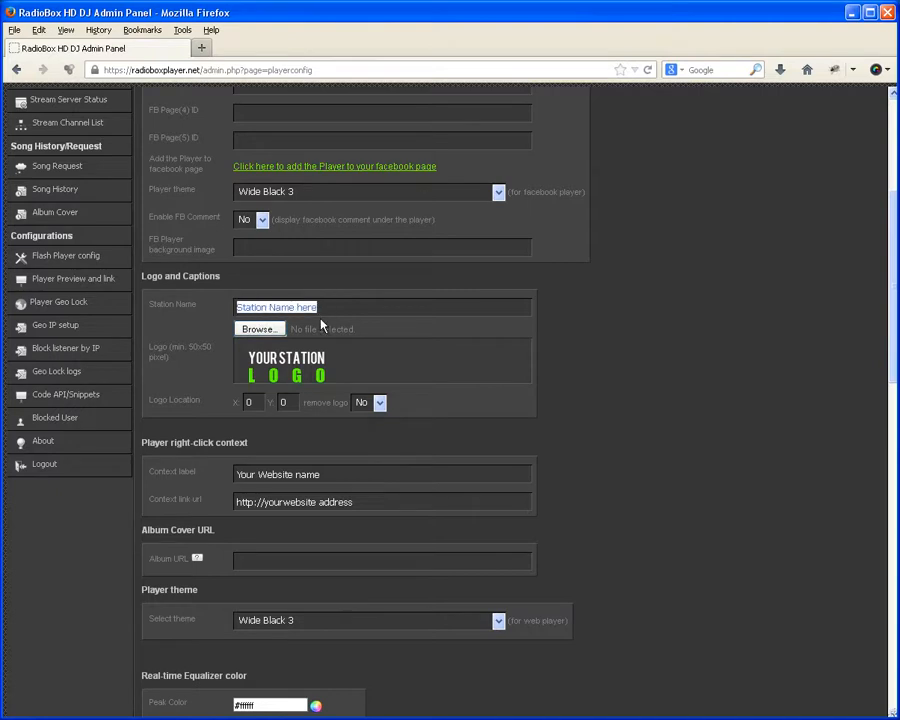
{"action": "type", "text": "Demo"}
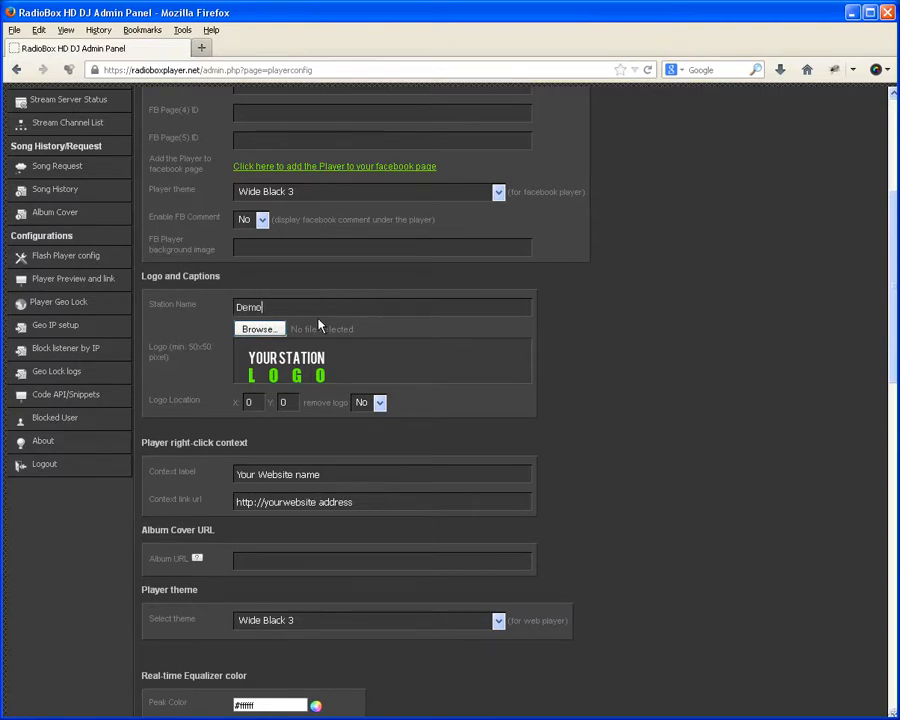
{"action": "type", "text": " station"}
{"action": "left_click", "coordinate": [253, 330]}
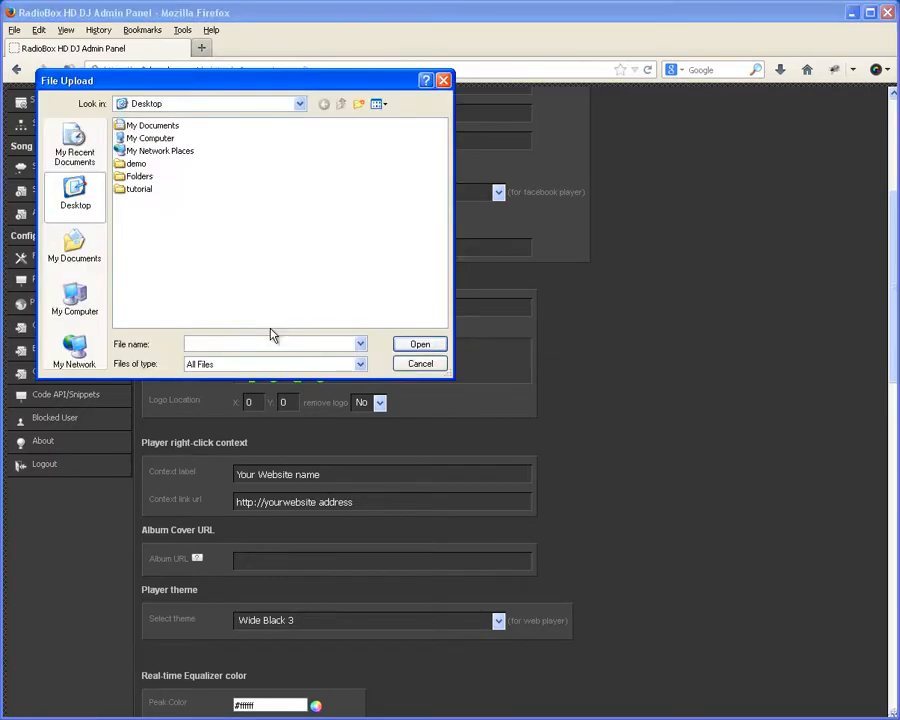
Step: Choose your_station_logo_trans.png from the demo folder as the logo file
{"action": "double_click", "coordinate": [136, 164]}
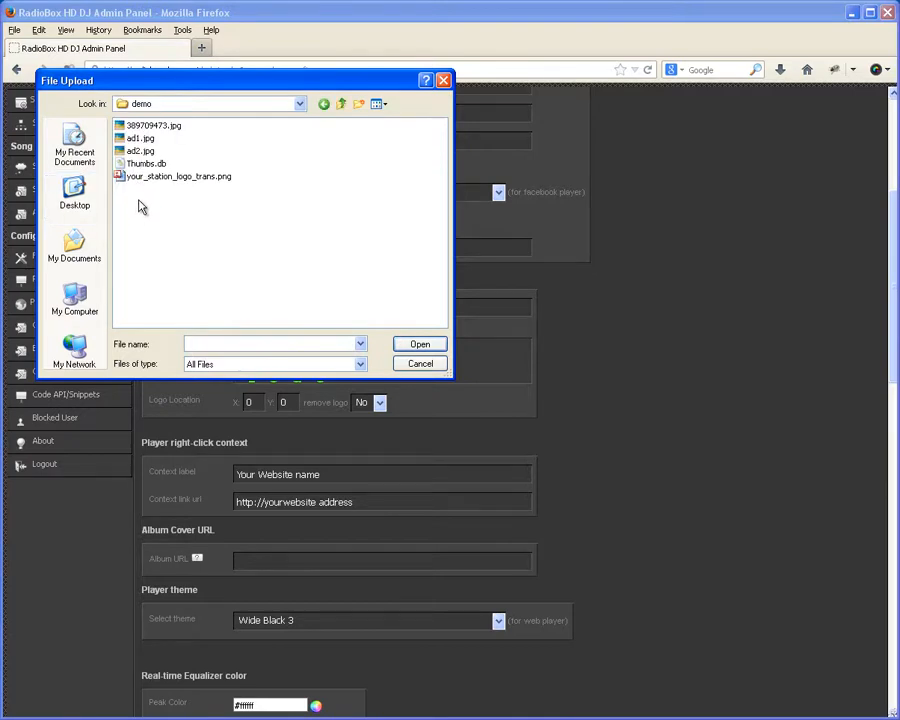
{"action": "left_click", "coordinate": [207, 180]}
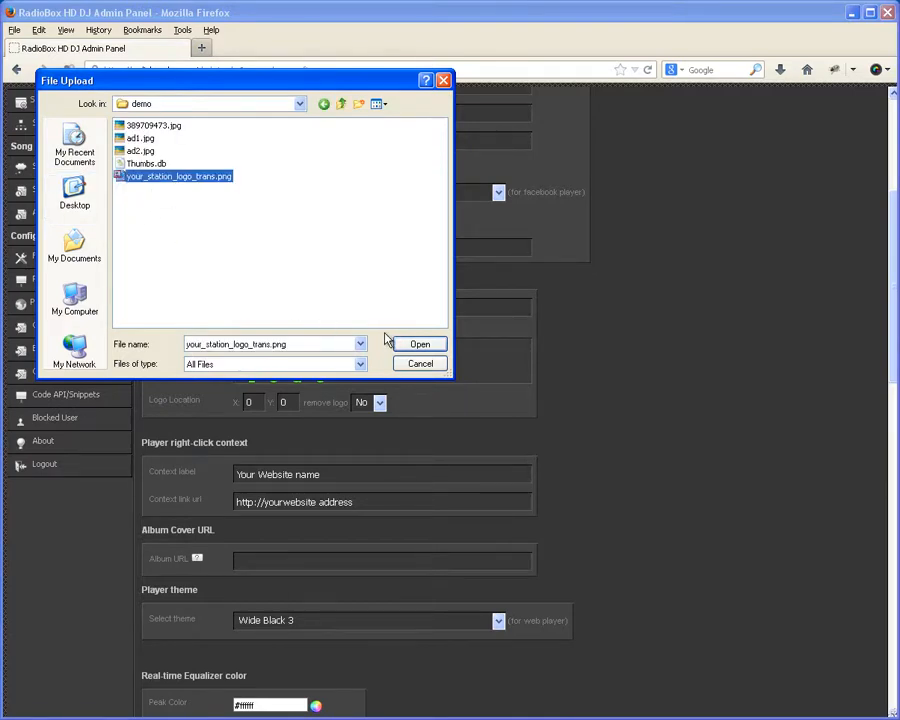
{"action": "left_click", "coordinate": [412, 344]}
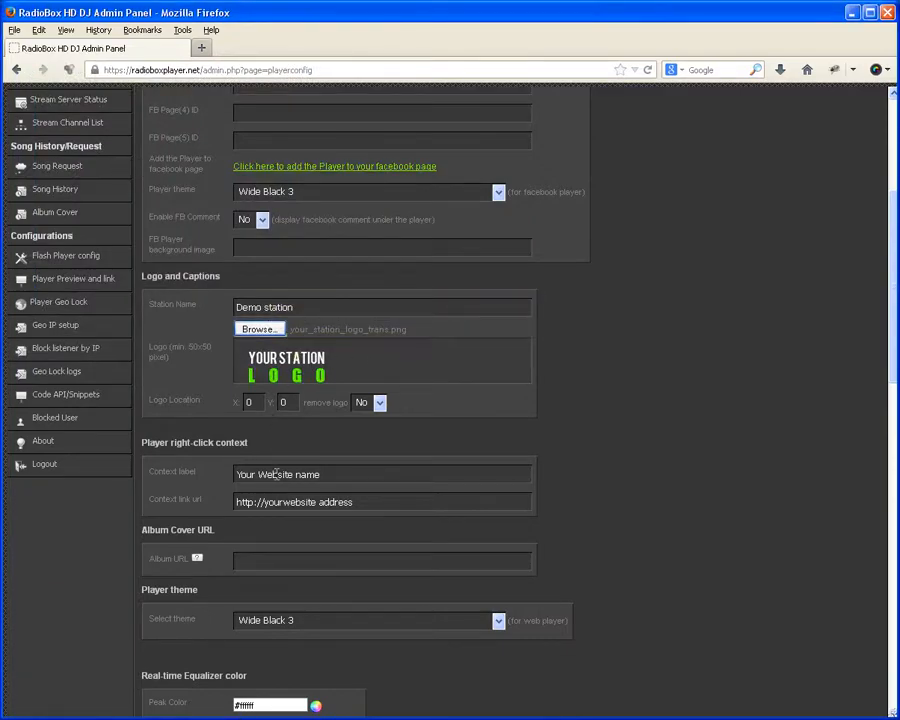
{"action": "scroll", "coordinate": [280, 530], "scroll_direction": "down", "scroll_amount": 1}
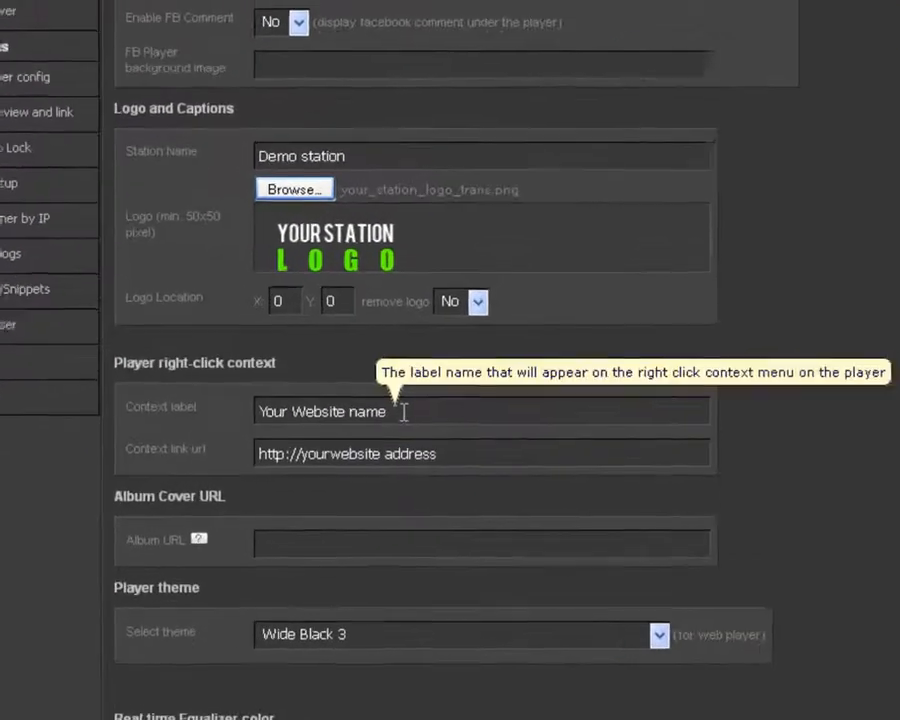
{"action": "left_click_drag", "start_coordinate": [404, 412], "coordinate": [189, 403]}
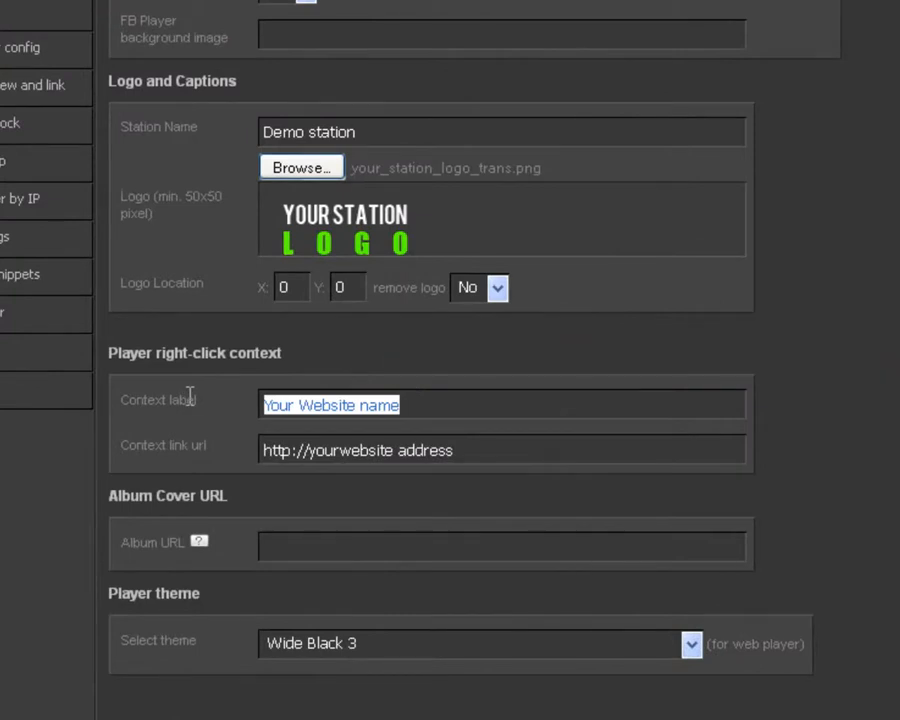
{"action": "type", "text": "De"}
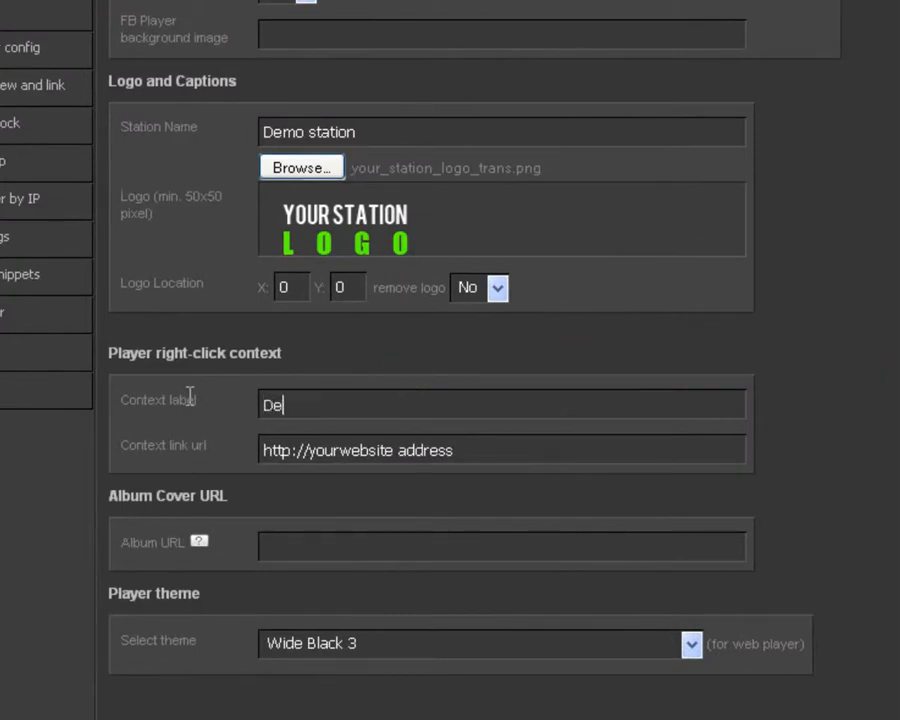
{"action": "type", "text": "mo Station Website"}
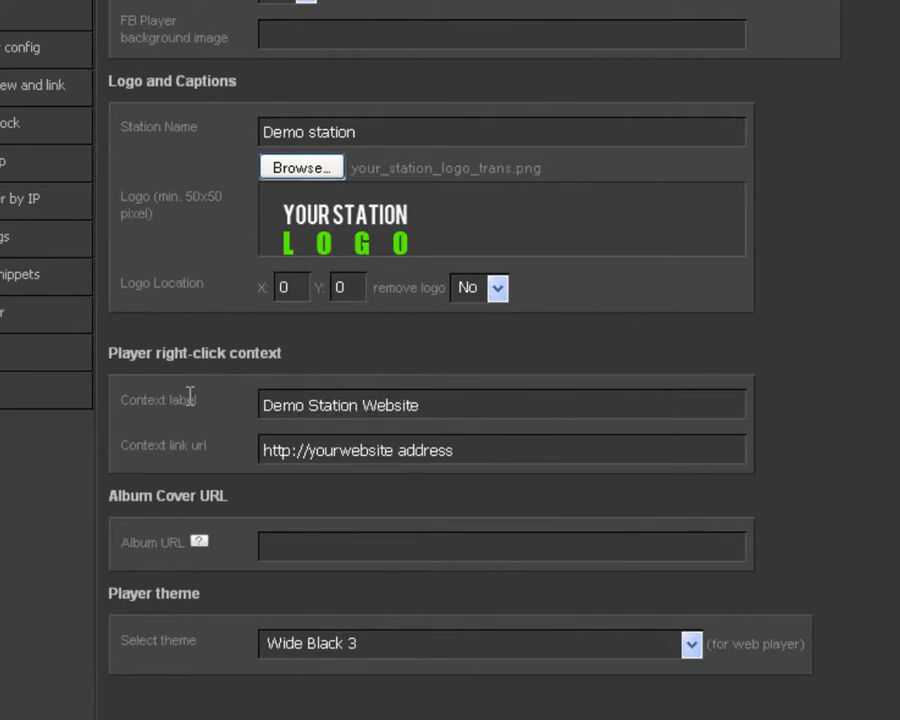
{"action": "left_click_drag", "start_coordinate": [308, 450], "coordinate": [487, 449]}
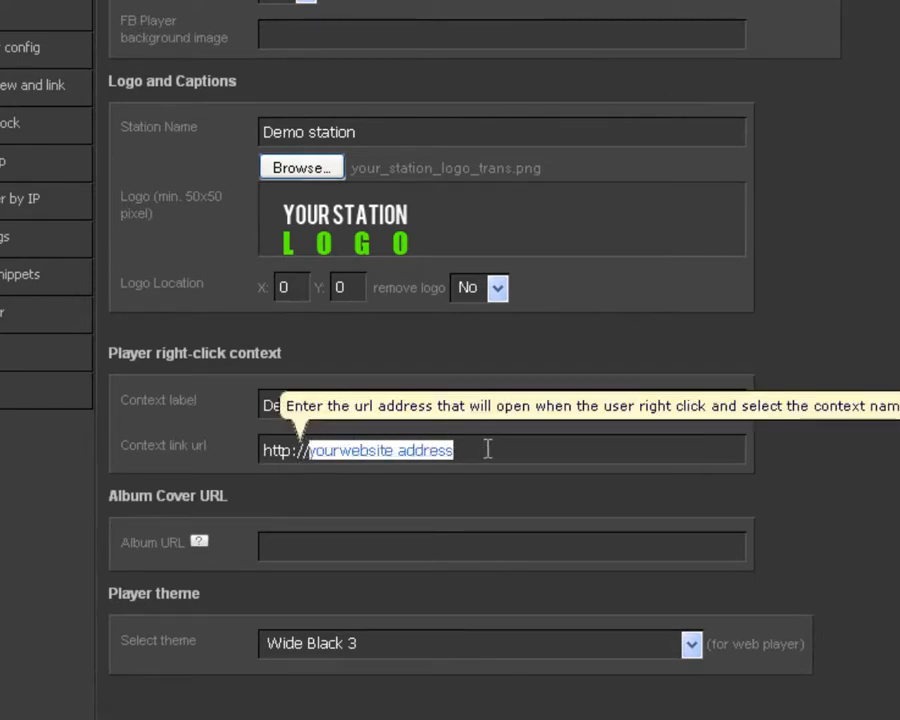
{"action": "type", "text": "www."}
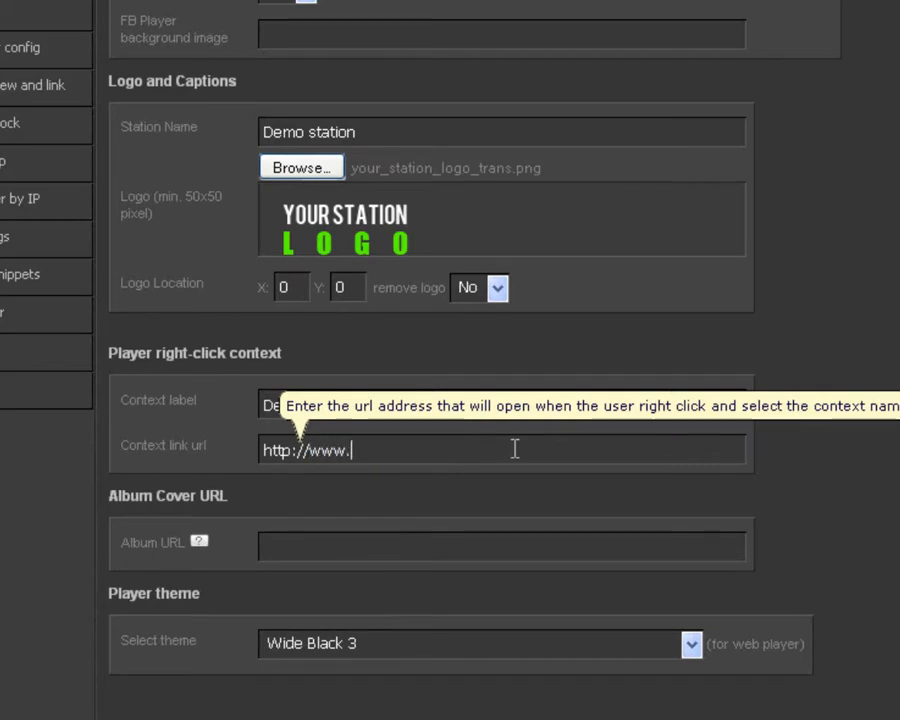
{"action": "type", "text": "whooshstream.co"}
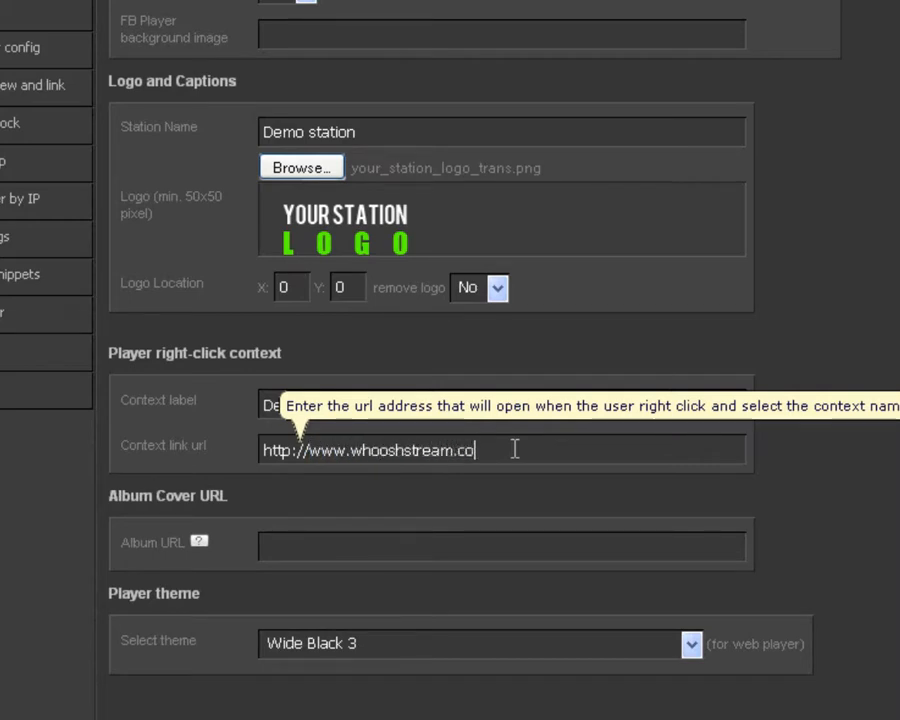
{"action": "type", "text": "m"}
{"action": "scroll", "coordinate": [478, 534], "scroll_direction": "down", "scroll_amount": 4}
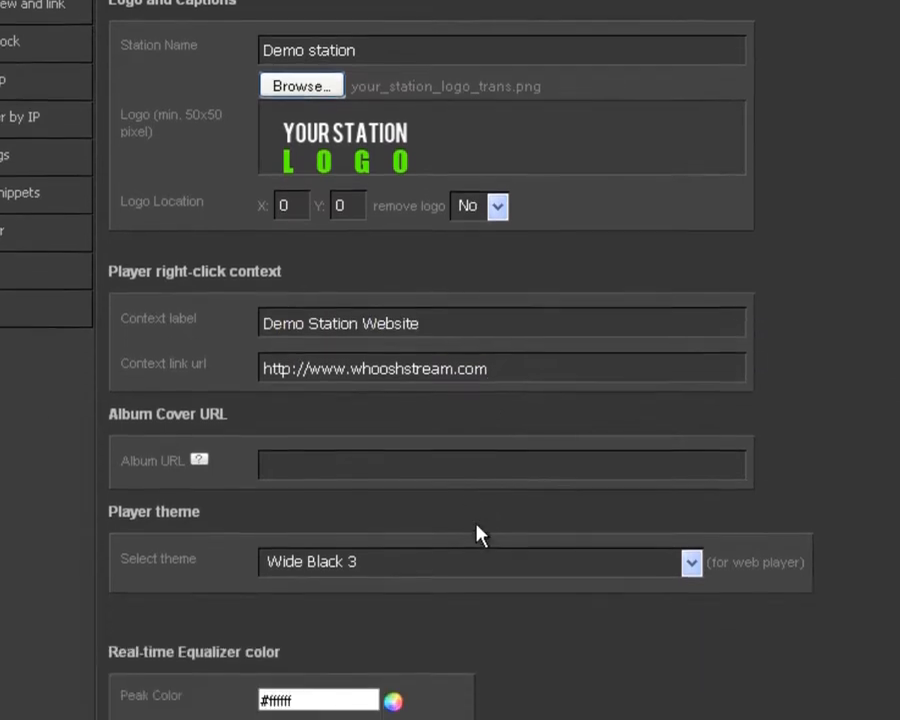
{"action": "scroll", "coordinate": [492, 530], "scroll_direction": "down", "scroll_amount": 2}
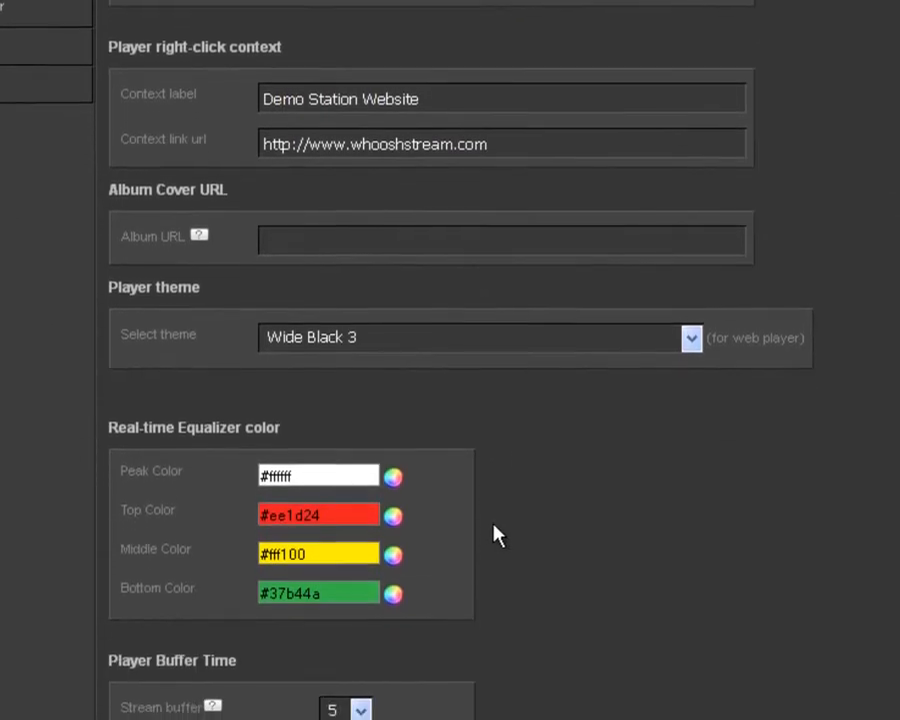
{"action": "scroll", "coordinate": [510, 527], "scroll_direction": "down", "scroll_amount": 7}
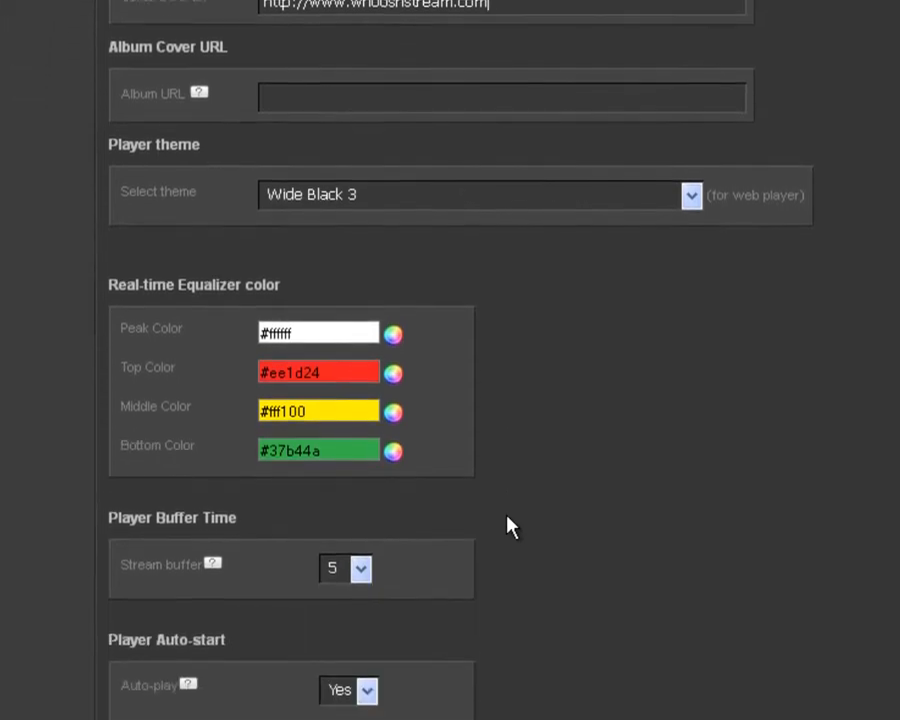
{"action": "scroll", "coordinate": [508, 527], "scroll_direction": "up", "scroll_amount": 6}
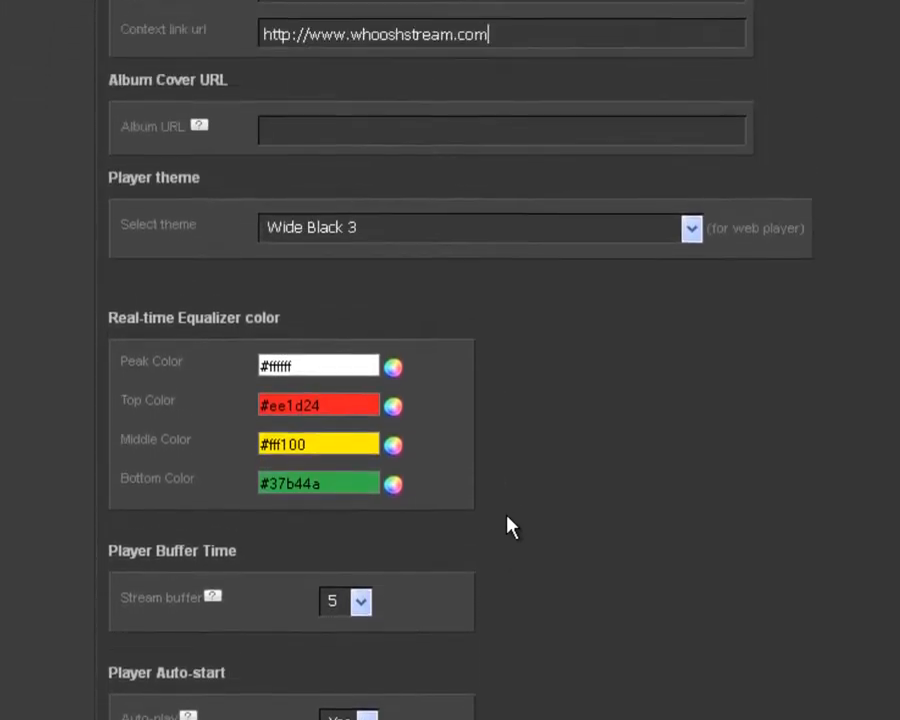
Step: Change the player theme from Wide Black 3 to Vertical Player (Dynamic Background)
{"action": "left_click", "coordinate": [691, 288]}
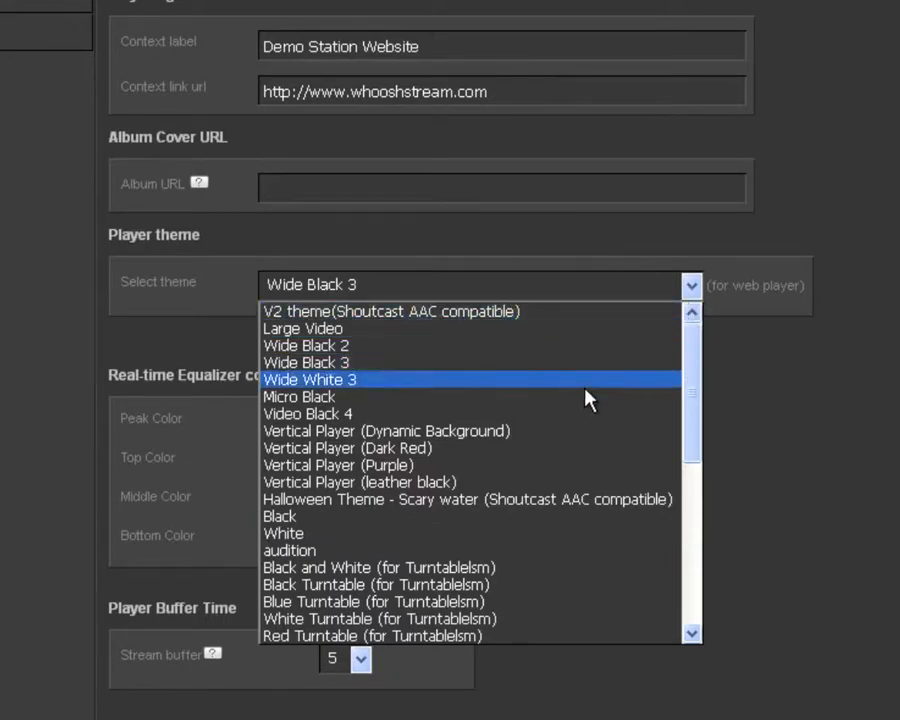
{"action": "left_click", "coordinate": [573, 440]}
{"action": "scroll", "coordinate": [569, 438], "scroll_direction": "down", "scroll_amount": 2}
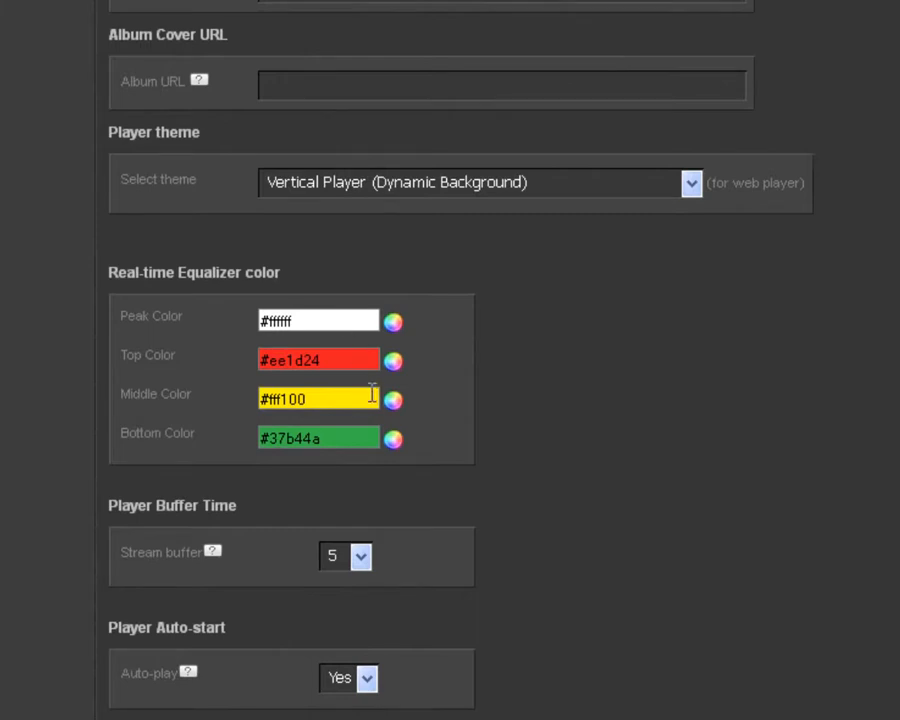
Step: Pick equalizer colours: bottom #00bff3, middle #ef6ea8, top #fff467, peak #ee1d24
{"action": "left_click", "coordinate": [394, 445]}
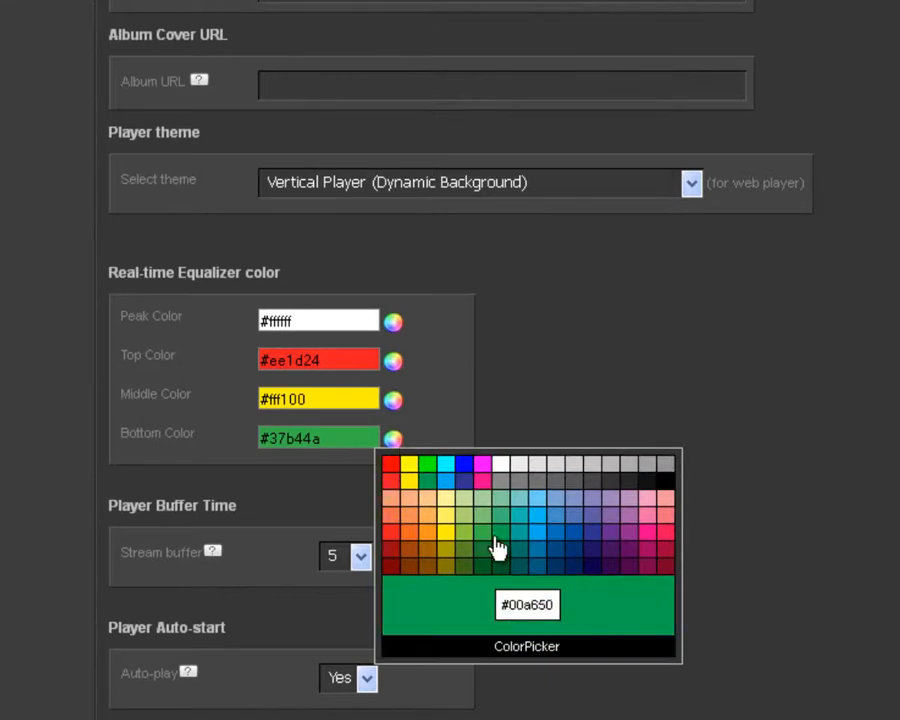
{"action": "left_click", "coordinate": [537, 517]}
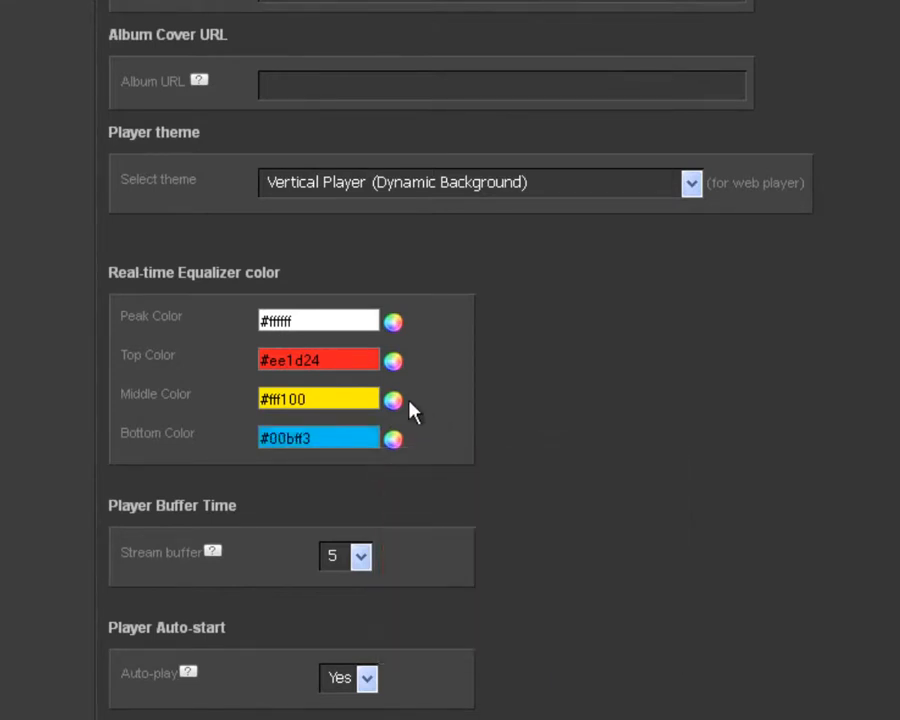
{"action": "left_click", "coordinate": [395, 401]}
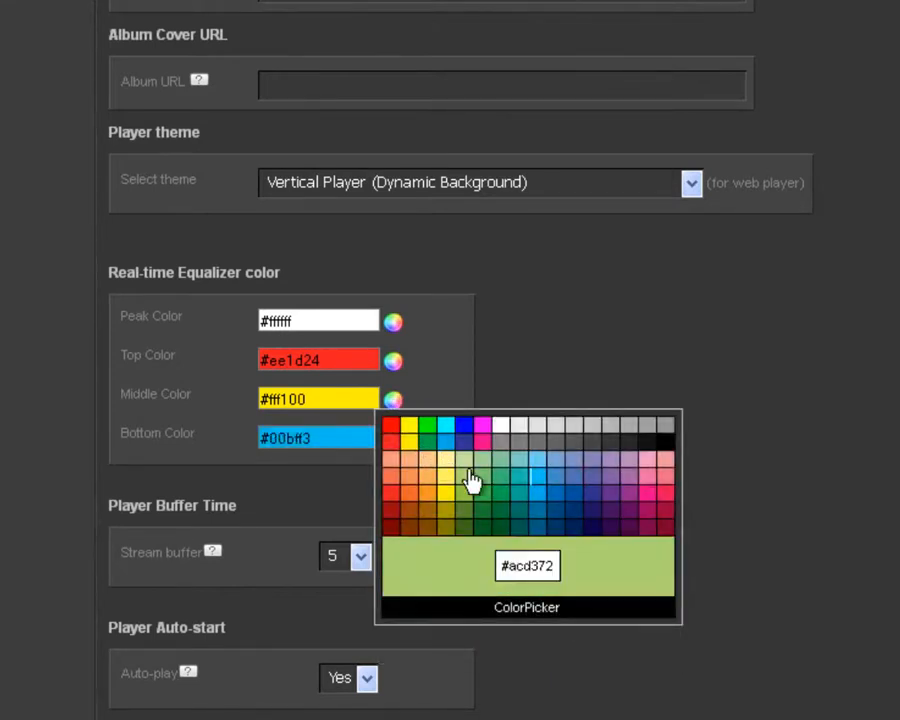
{"action": "left_click", "coordinate": [638, 484]}
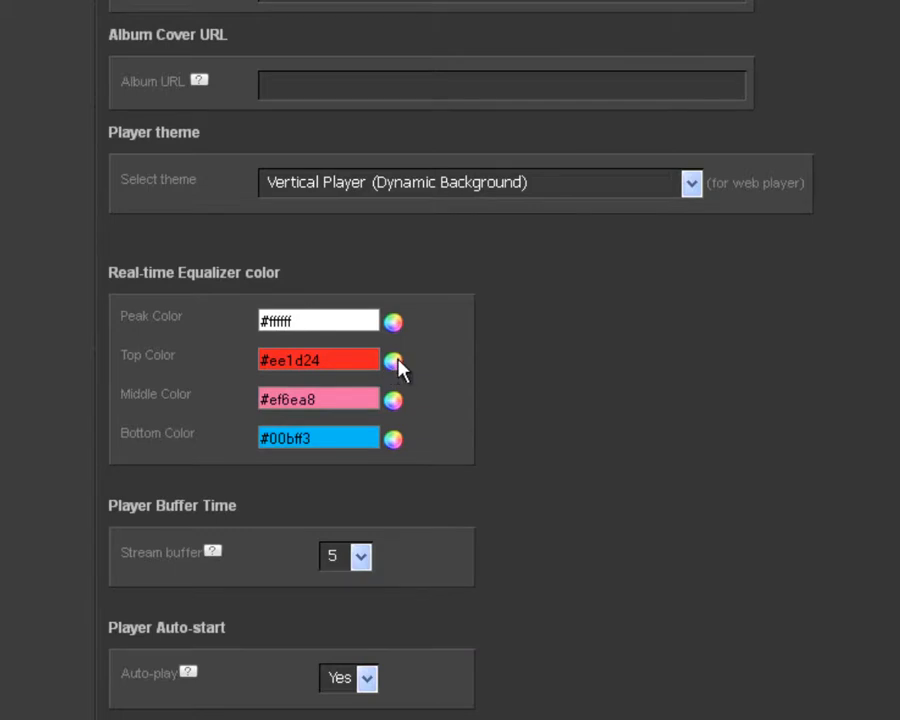
{"action": "left_click", "coordinate": [396, 362]}
{"action": "left_click", "coordinate": [446, 452]}
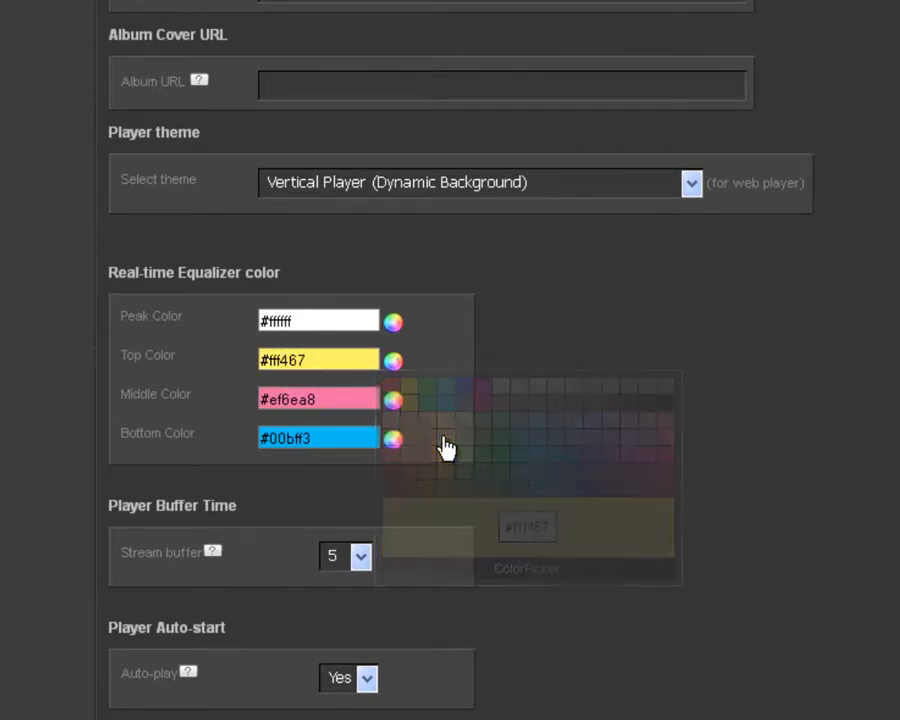
{"action": "left_click", "coordinate": [393, 322]}
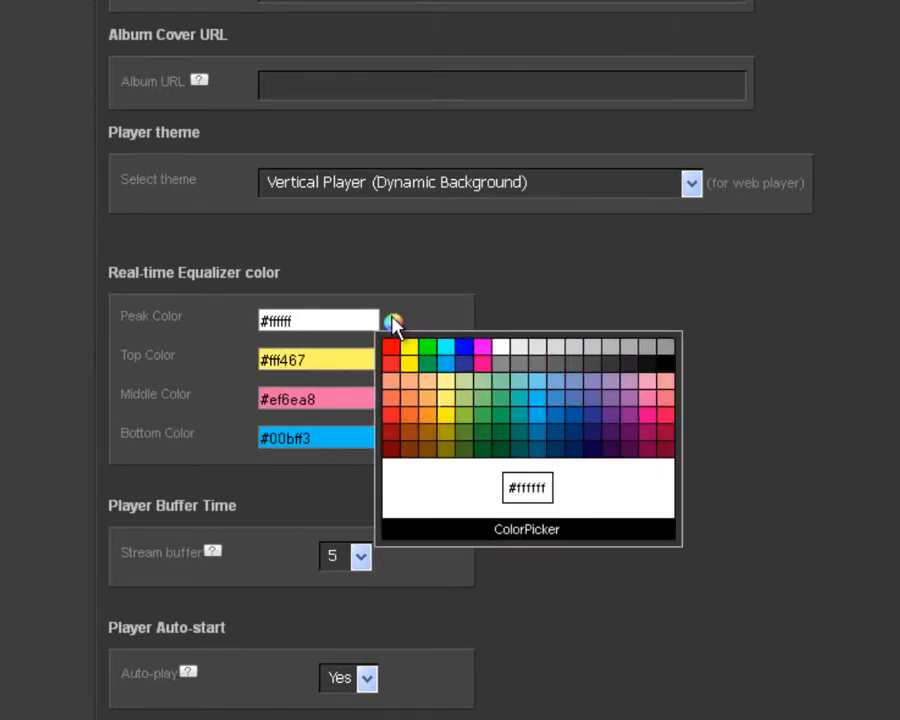
{"action": "left_click", "coordinate": [393, 415]}
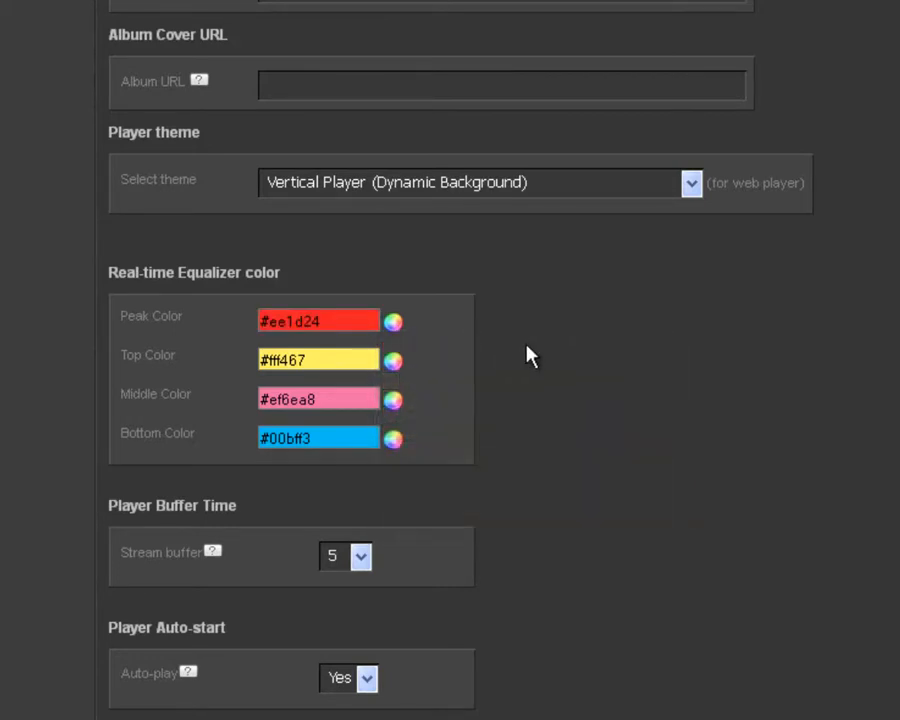
{"action": "scroll", "coordinate": [530, 357], "scroll_direction": "down", "scroll_amount": 1}
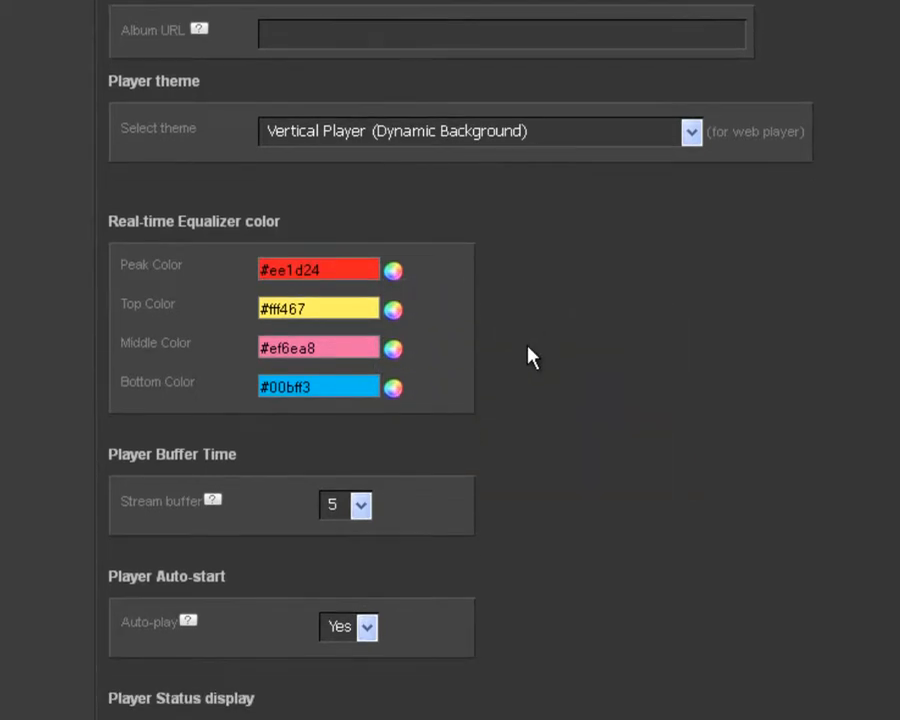
{"action": "scroll", "coordinate": [530, 357], "scroll_direction": "down", "scroll_amount": 3}
{"action": "scroll", "coordinate": [530, 357], "scroll_direction": "down", "scroll_amount": 3}
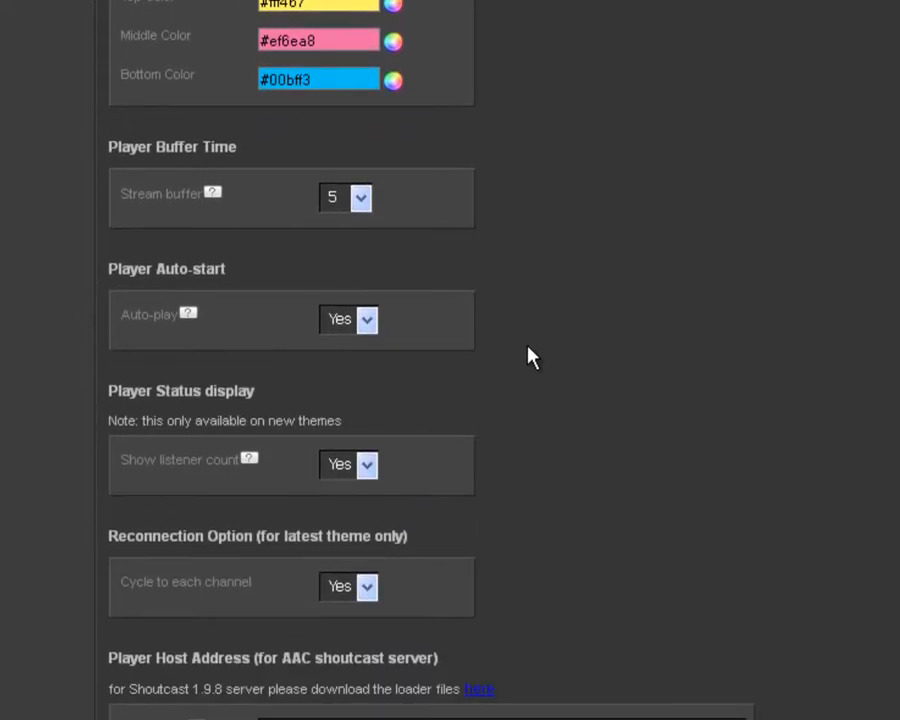
{"action": "scroll", "coordinate": [530, 357], "scroll_direction": "down", "scroll_amount": 2}
{"action": "scroll", "coordinate": [530, 357], "scroll_direction": "down", "scroll_amount": 3}
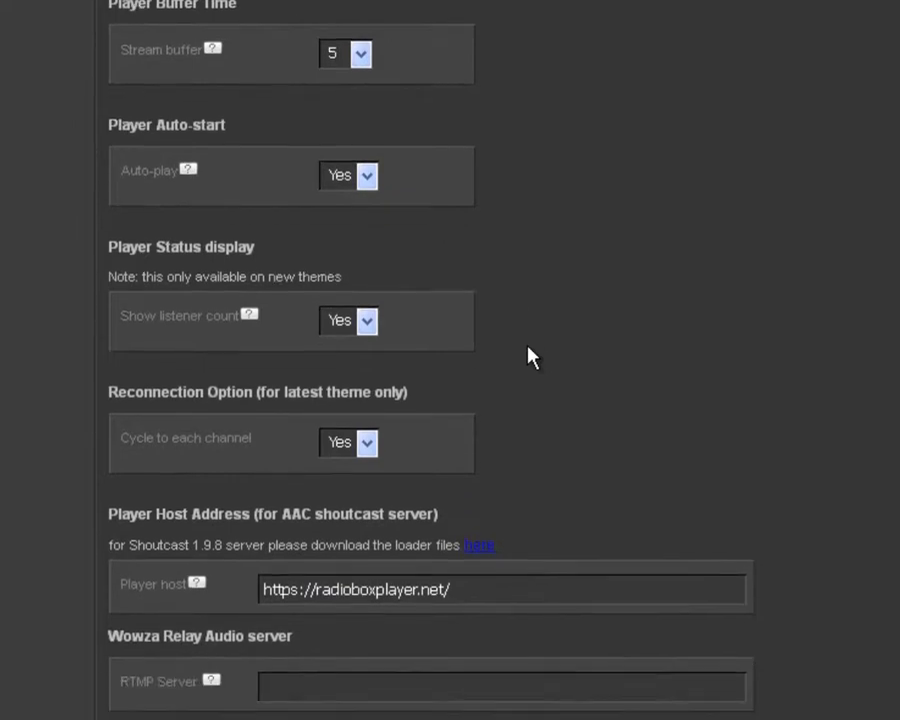
{"action": "scroll", "coordinate": [765, 393], "scroll_direction": "down", "scroll_amount": 3}
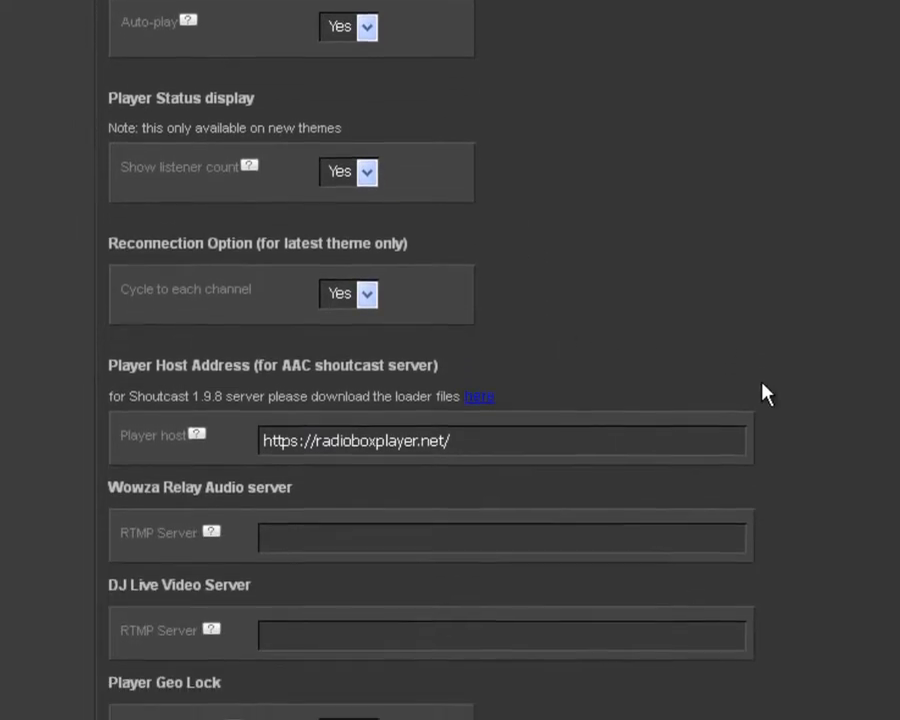
{"action": "left_click_drag", "start_coordinate": [489, 322], "coordinate": [247, 318]}
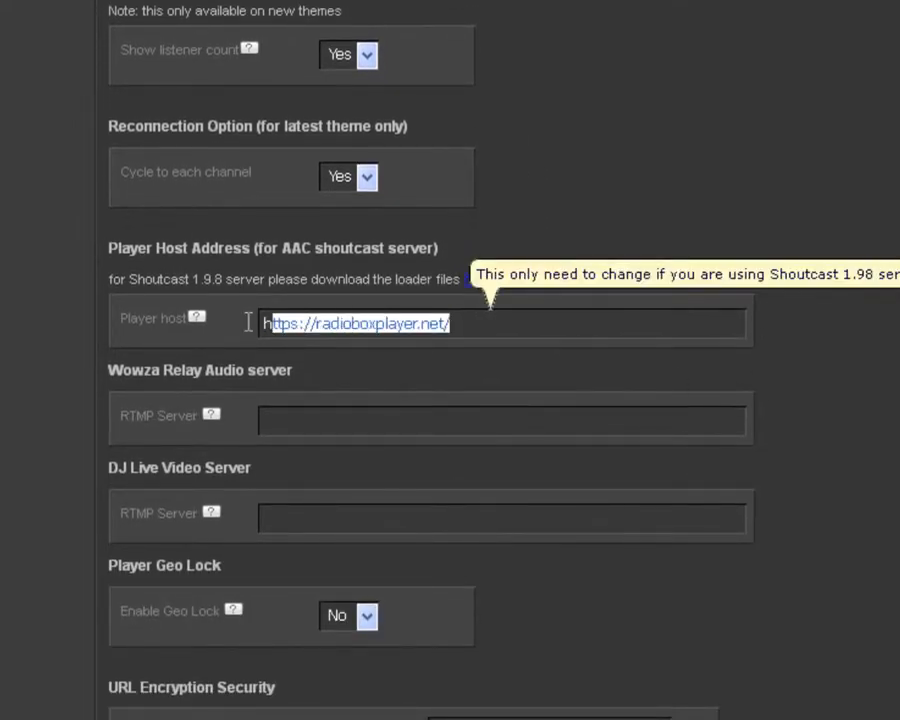
{"action": "left_click", "coordinate": [370, 325]}
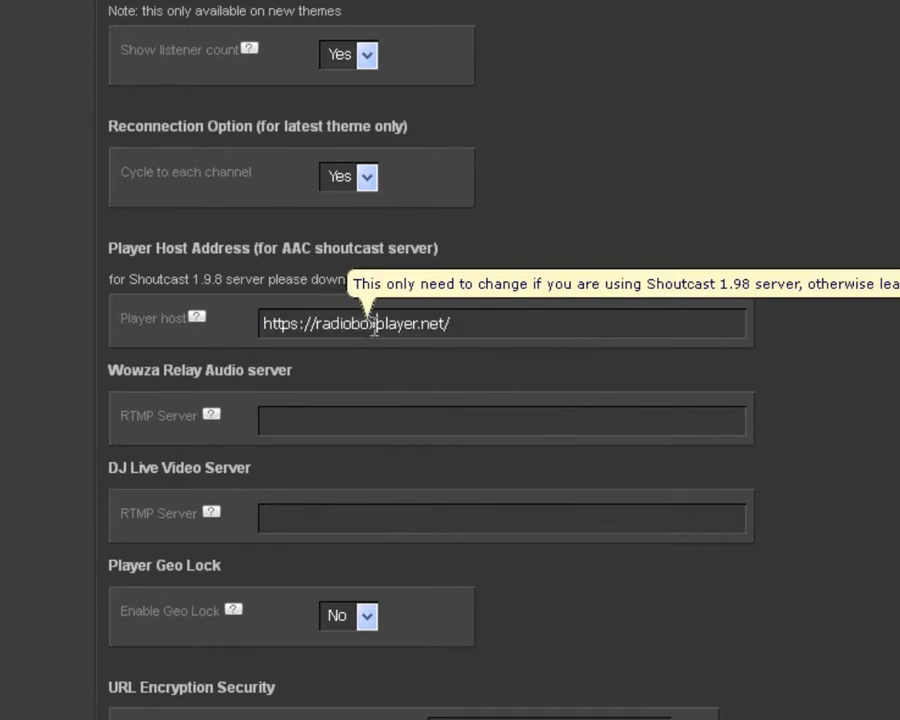
{"action": "scroll", "coordinate": [697, 380], "scroll_direction": "down", "scroll_amount": 3}
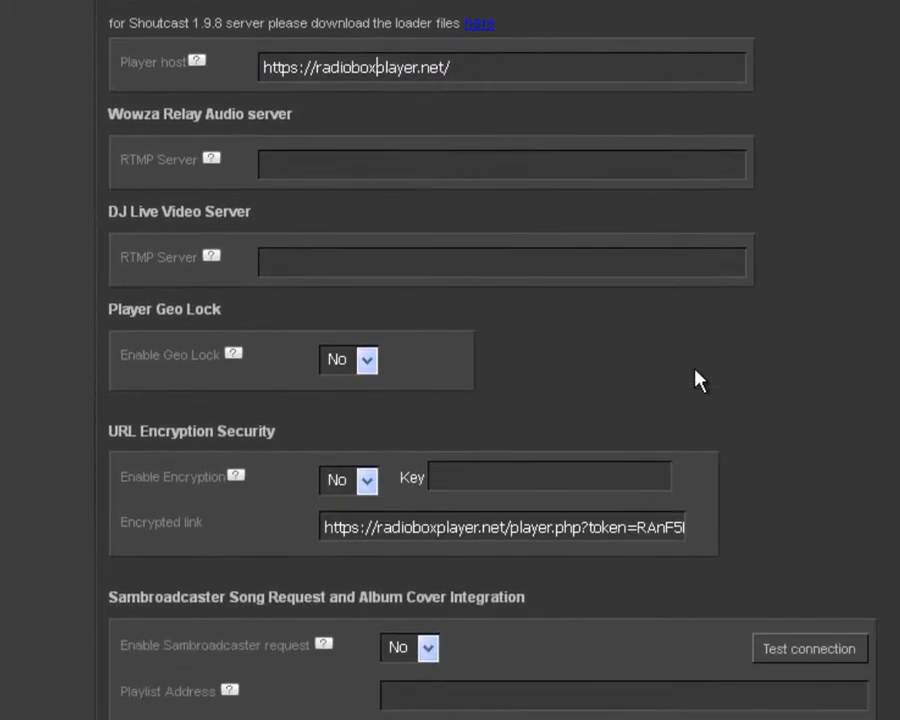
{"action": "scroll", "coordinate": [735, 378], "scroll_direction": "down", "scroll_amount": 2}
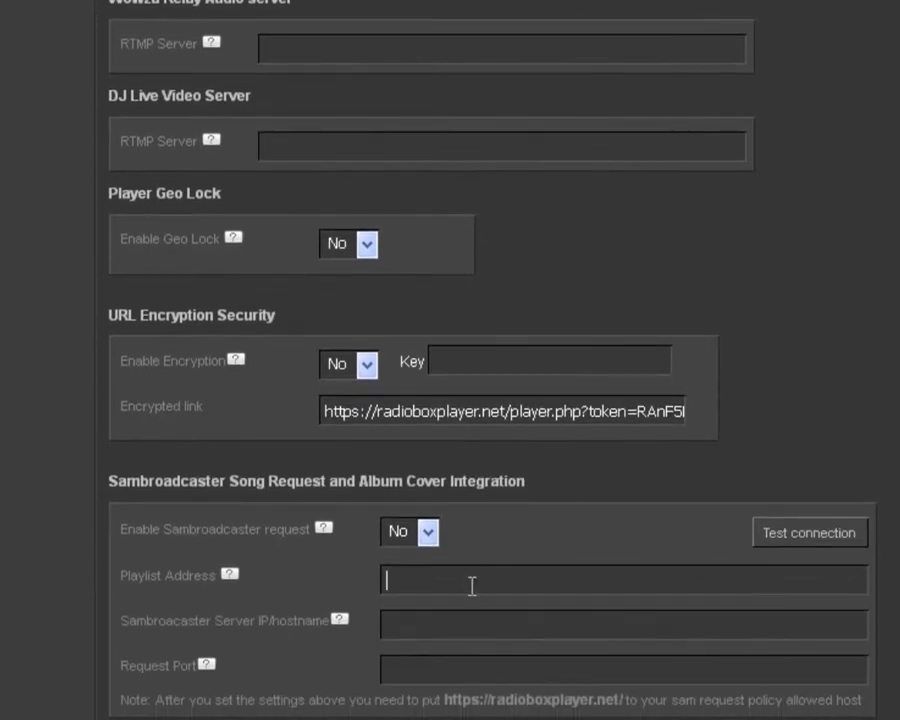
{"action": "left_click", "coordinate": [459, 614]}
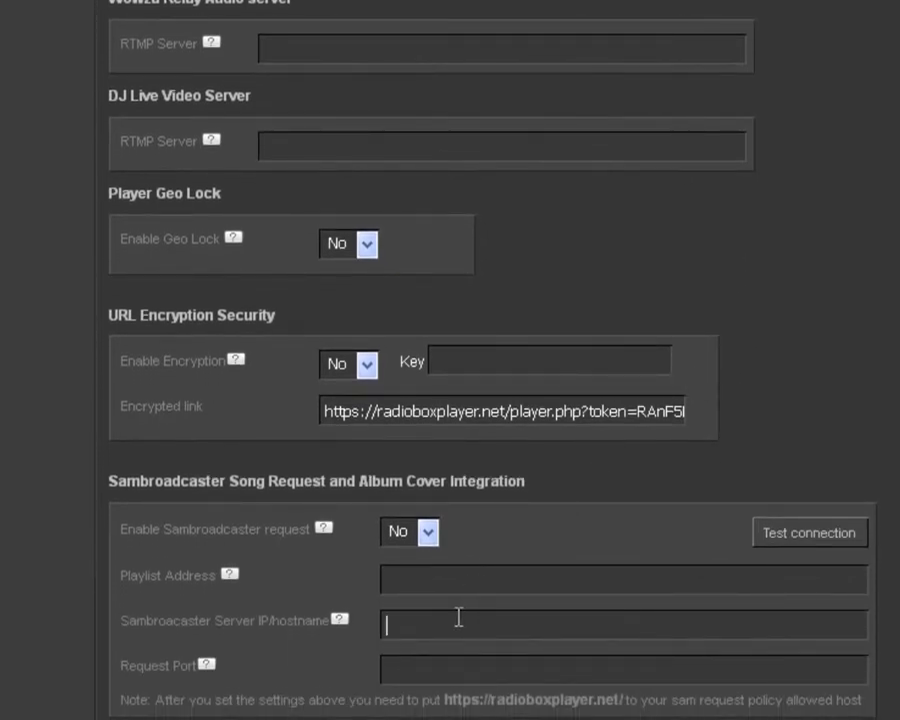
{"action": "left_click", "coordinate": [444, 668]}
{"action": "scroll", "coordinate": [829, 444], "scroll_direction": "up", "scroll_amount": 3}
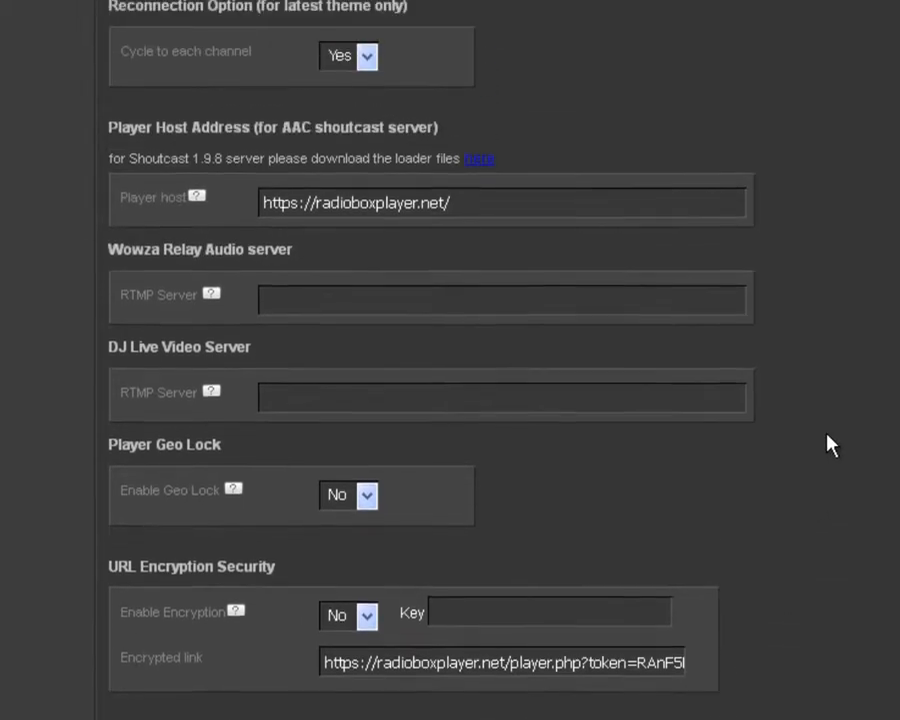
{"action": "key", "text": "ctrl+a"}
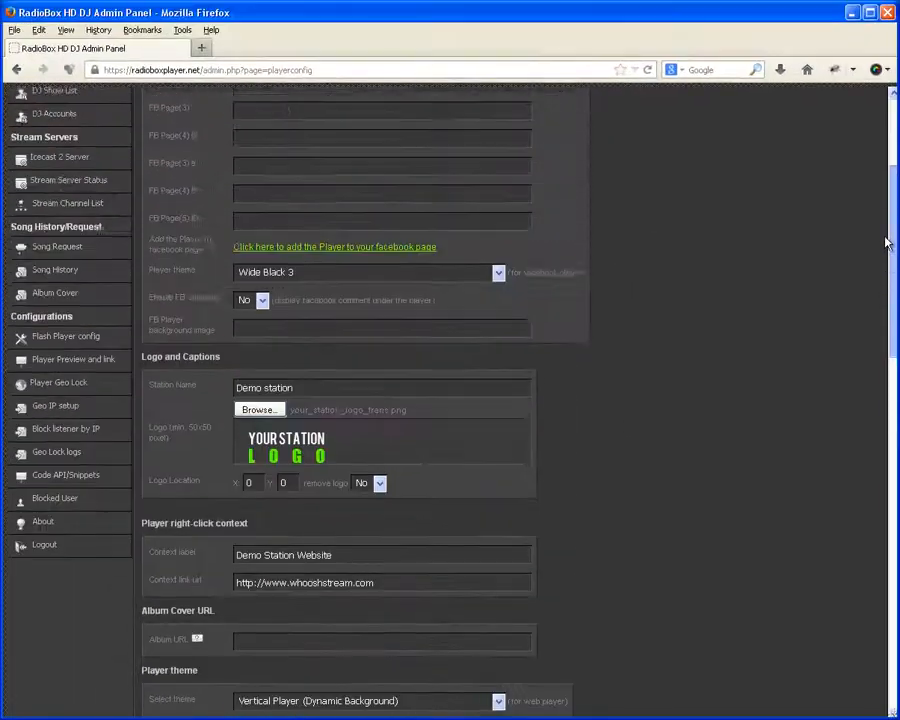
{"action": "left_click_drag", "start_coordinate": [882, 240], "coordinate": [885, 200]}
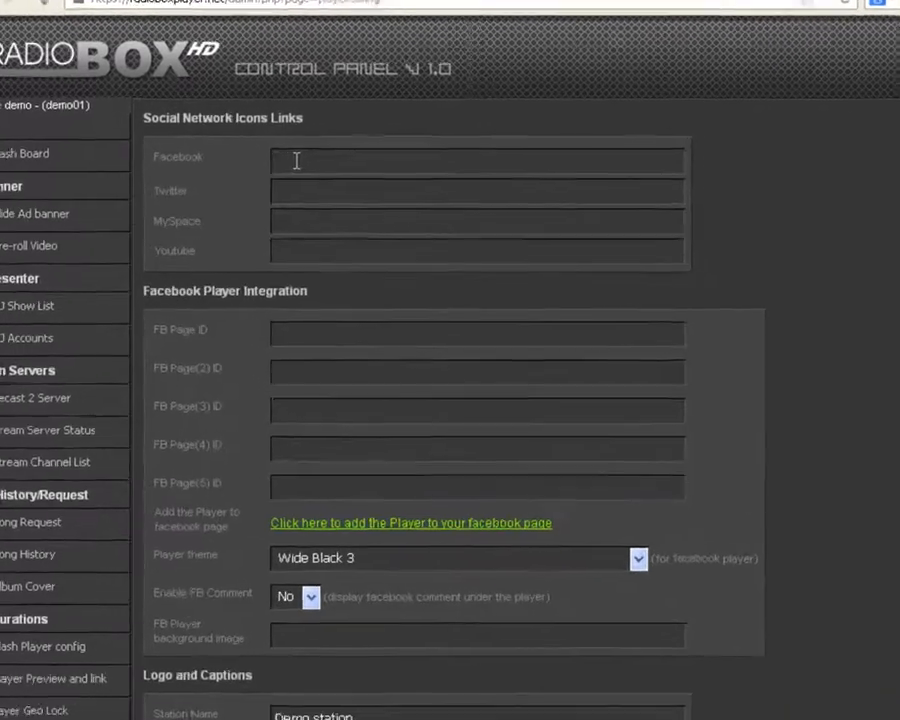
{"action": "left_click", "coordinate": [355, 159]}
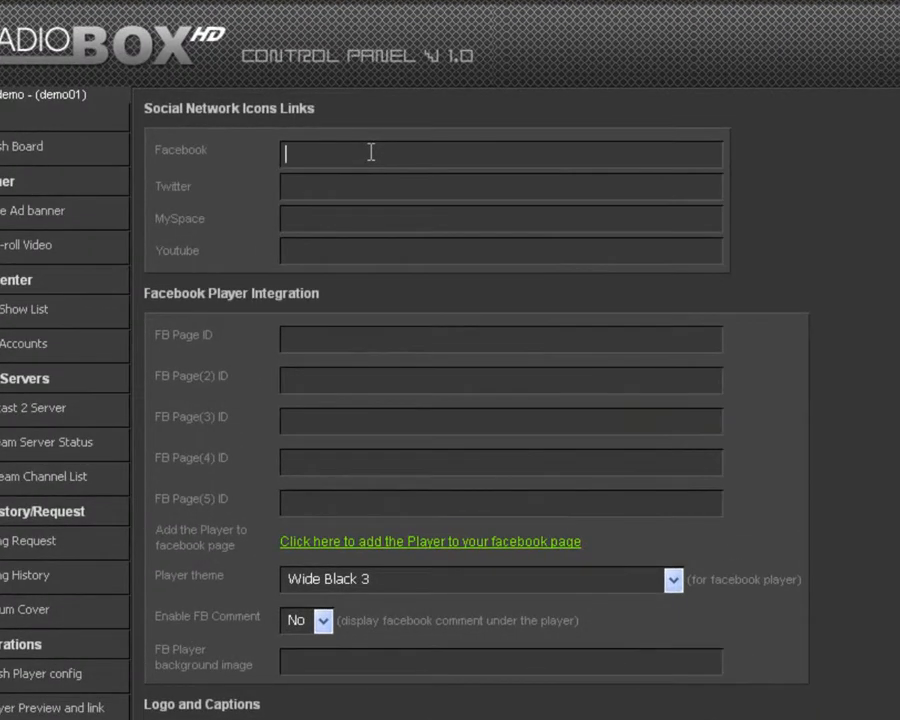
{"action": "type", "text": "https://facebook.com"}
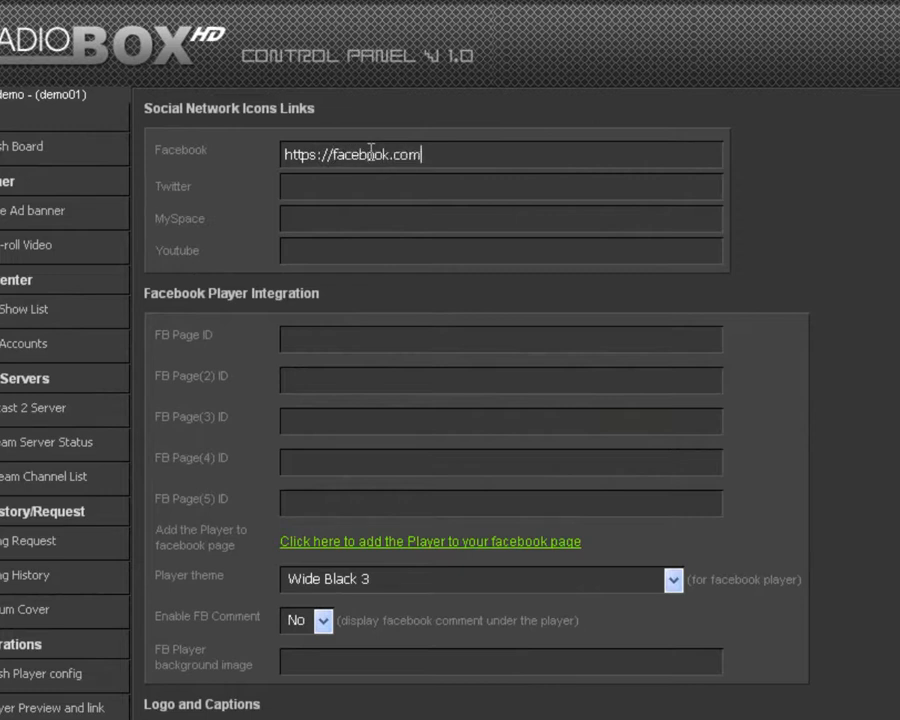
{"action": "type", "text": "/pages/demostation"}
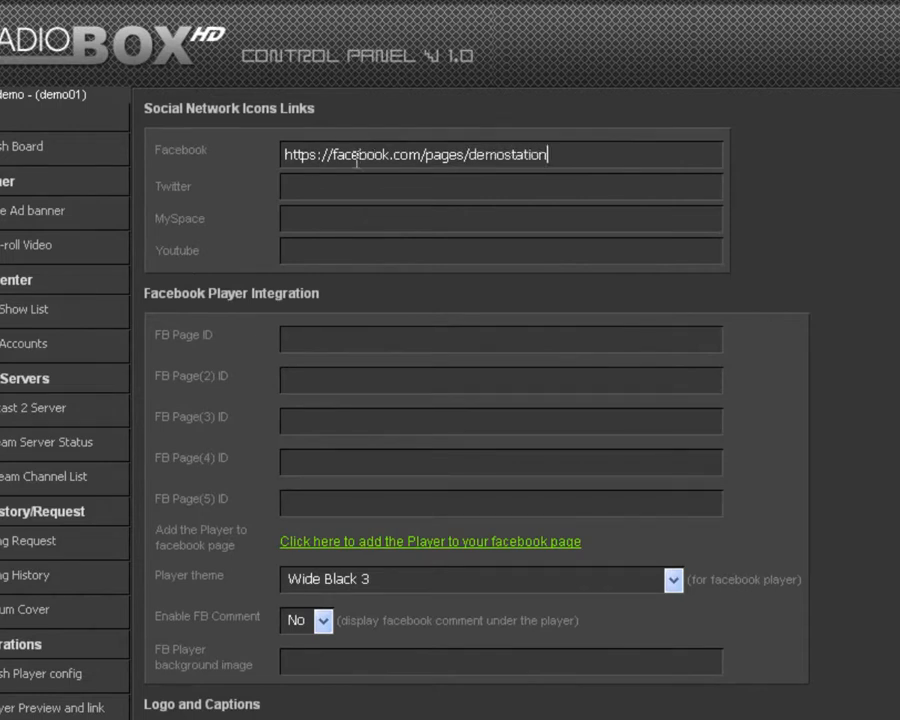
{"action": "left_click", "coordinate": [347, 182]}
{"action": "type", "text": "https://"}
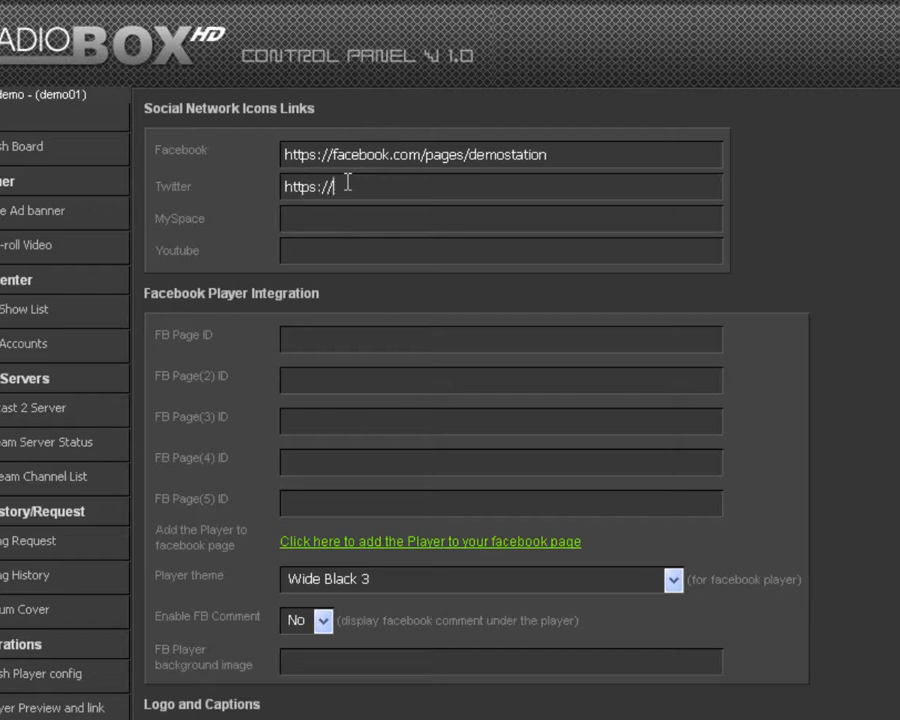
{"action": "type", "text": "twitter.com/demos"}
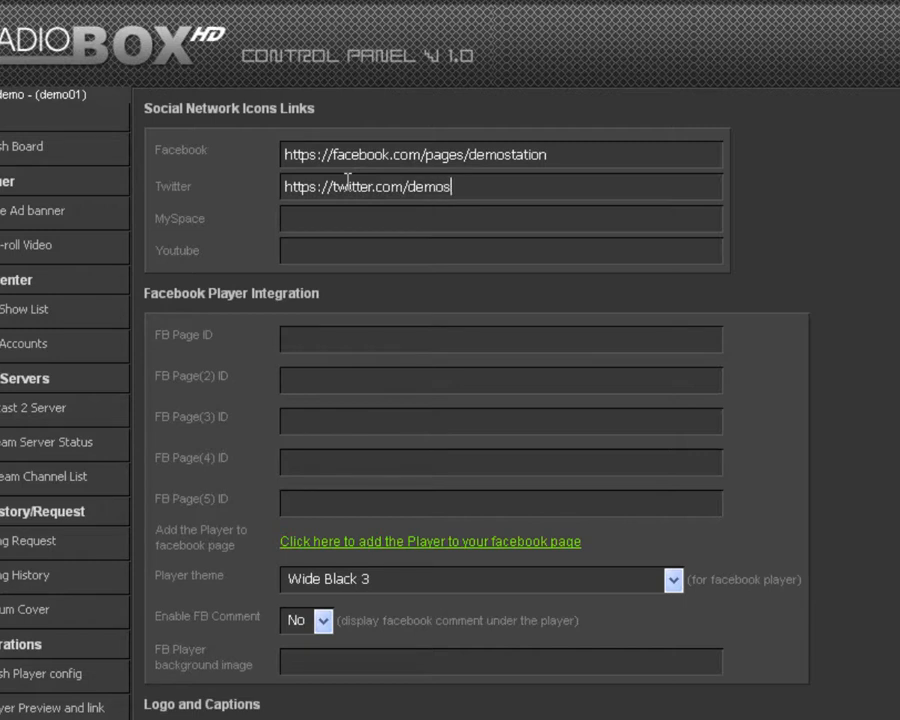
{"action": "type", "text": "tation"}
{"action": "left_click", "coordinate": [306, 252]}
{"action": "left_click", "coordinate": [673, 580]}
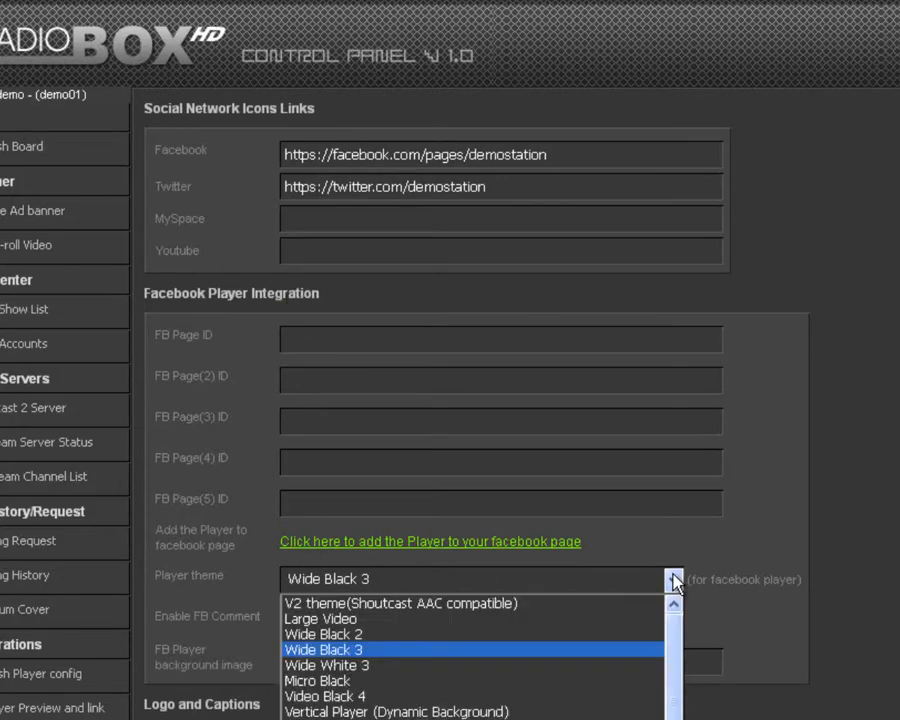
Step: Give the Facebook player the Vertical Player (Dynamic Background) theme and set Enable FB Comment to Yes
{"action": "left_click", "coordinate": [506, 710]}
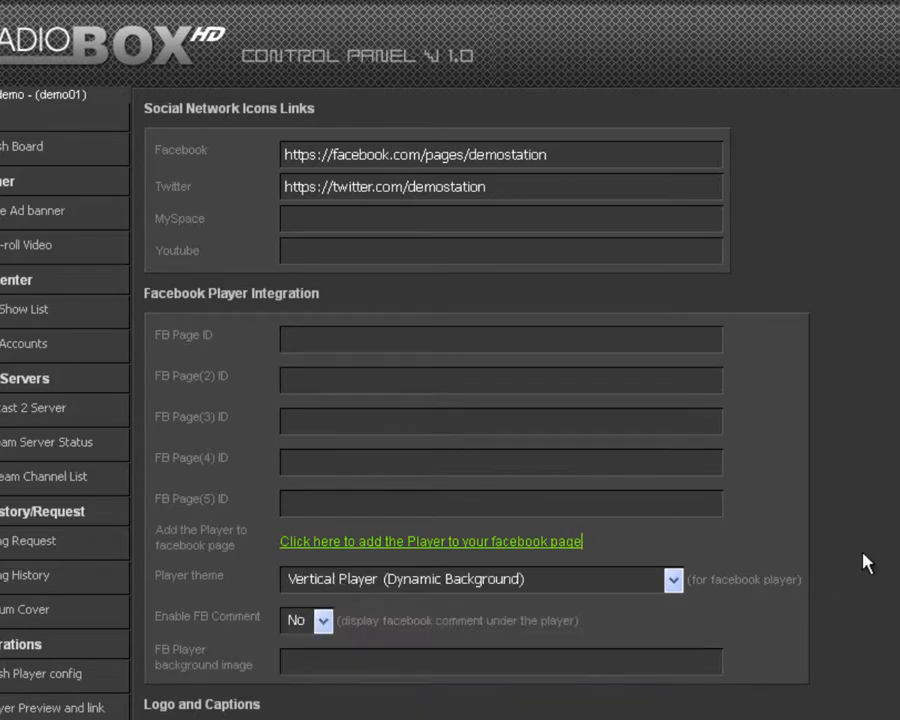
{"action": "scroll", "coordinate": [858, 566], "scroll_direction": "down", "scroll_amount": 1}
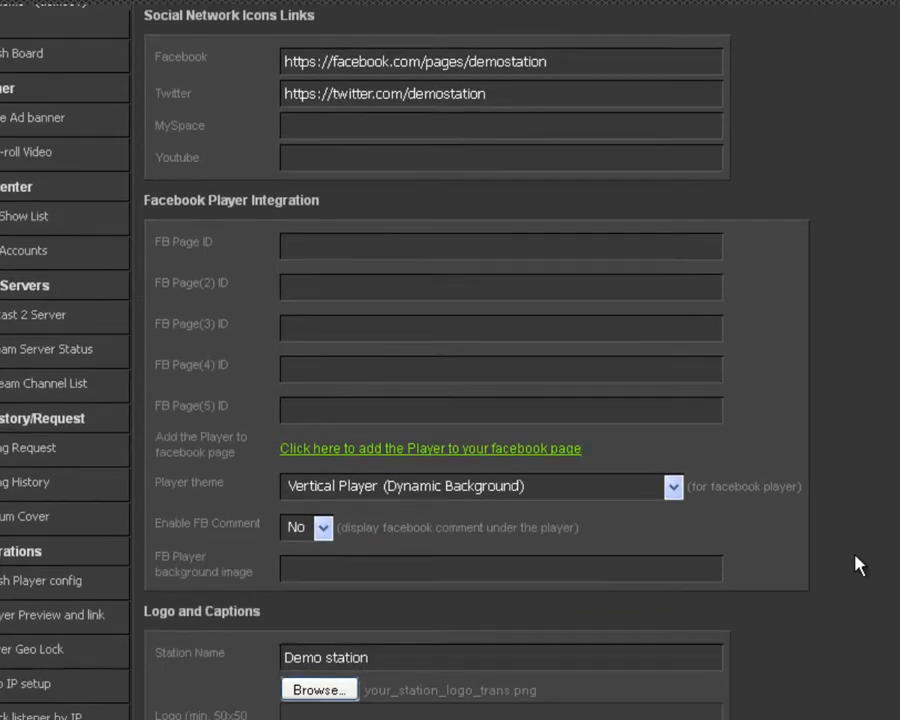
{"action": "left_click", "coordinate": [325, 531]}
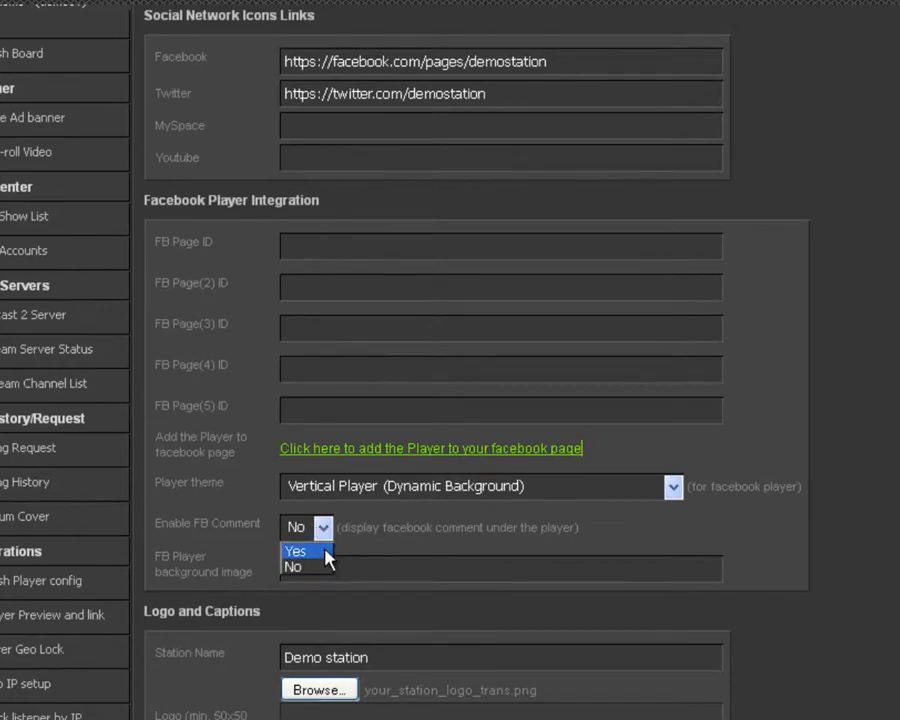
{"action": "left_click", "coordinate": [326, 551]}
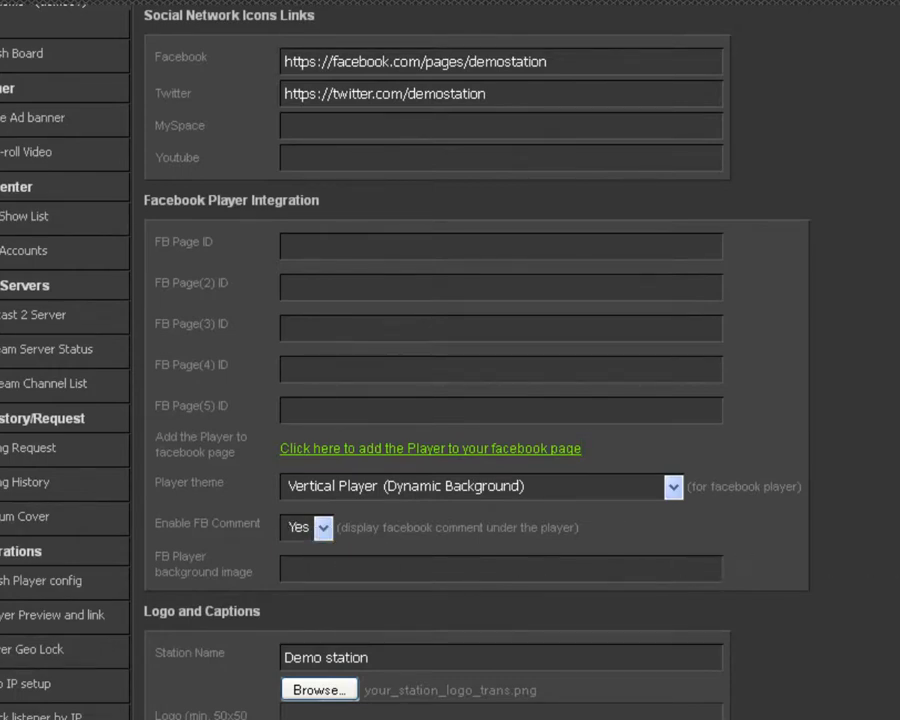
Step: Save the Flash player configuration
{"action": "scroll", "coordinate": [475, 400], "scroll_direction": "down", "scroll_amount": 3}
{"action": "scroll", "coordinate": [475, 400], "scroll_direction": "down", "scroll_amount": 6}
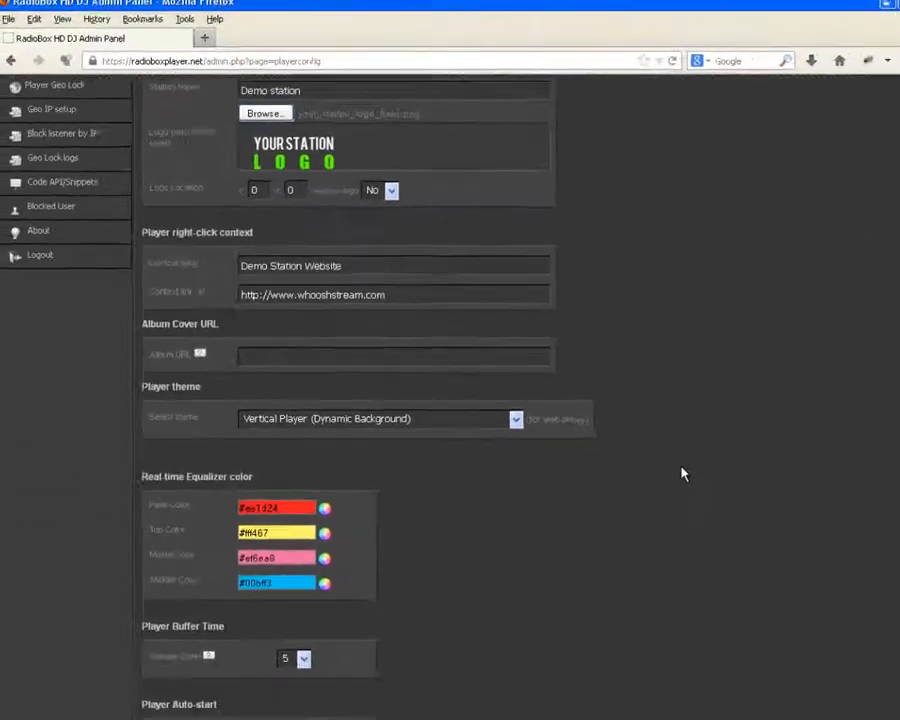
{"action": "scroll", "coordinate": [820, 520], "scroll_direction": "down", "scroll_amount": 3}
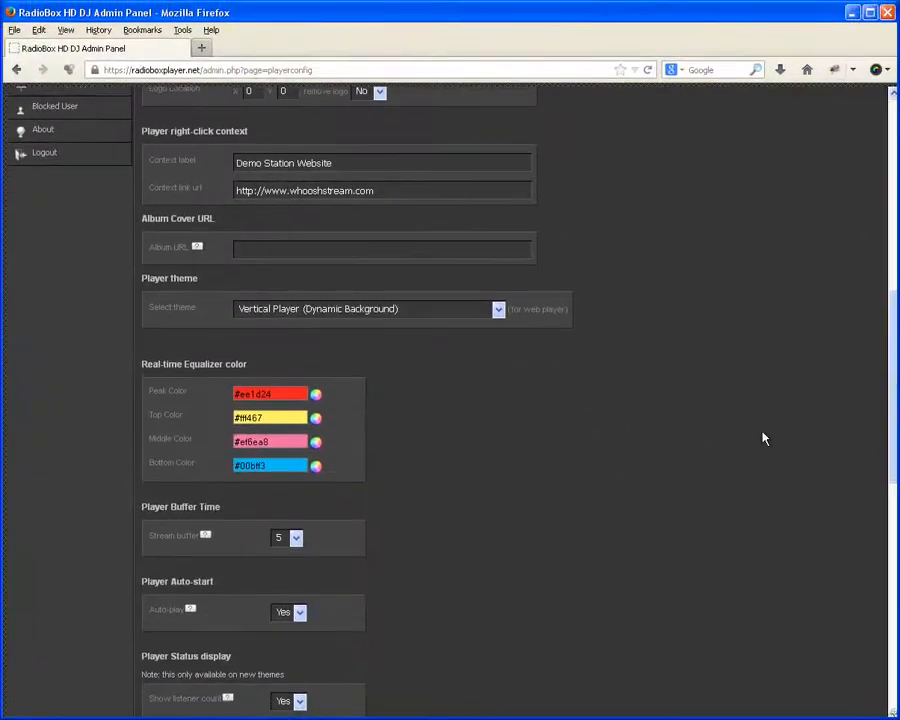
{"action": "left_click_drag", "start_coordinate": [892, 402], "coordinate": [892, 647]}
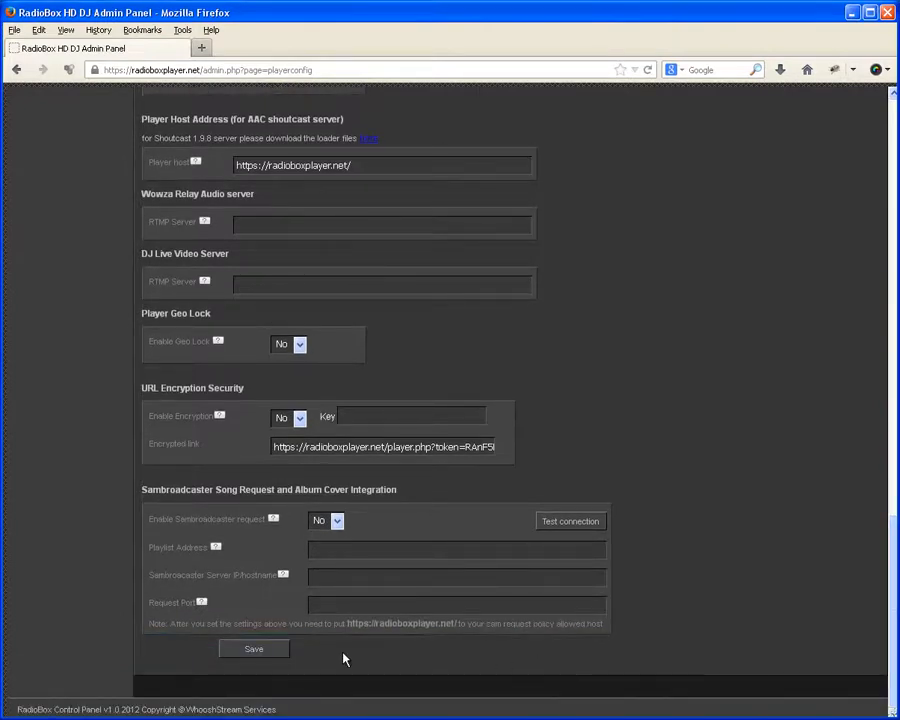
{"action": "left_click", "coordinate": [254, 650]}
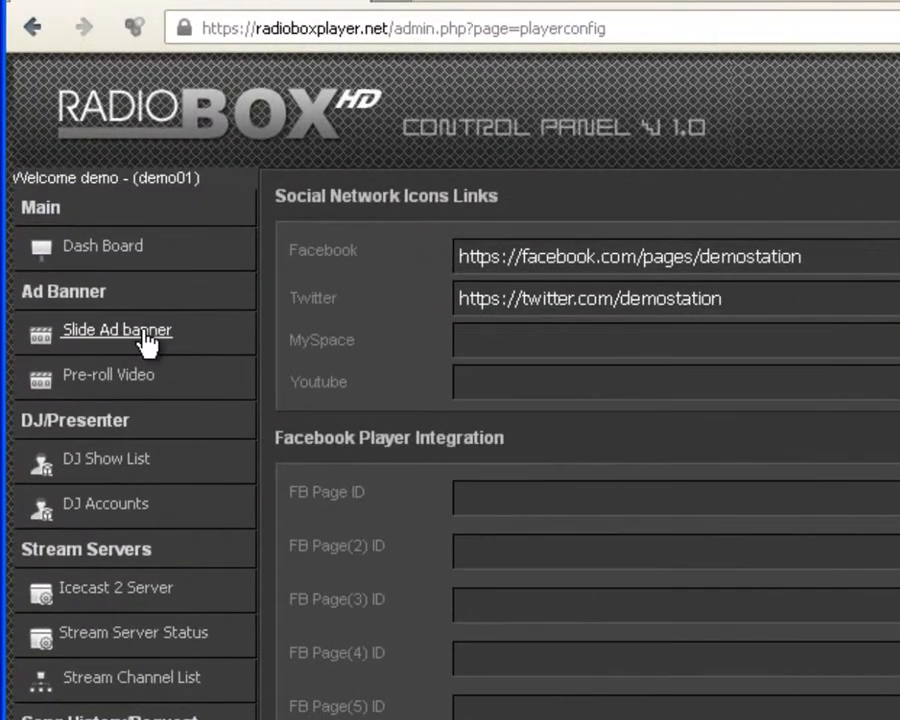
Step: On the Slide Ad banner page, upload ad1.jpg as a second banner
{"action": "left_click", "coordinate": [145, 343]}
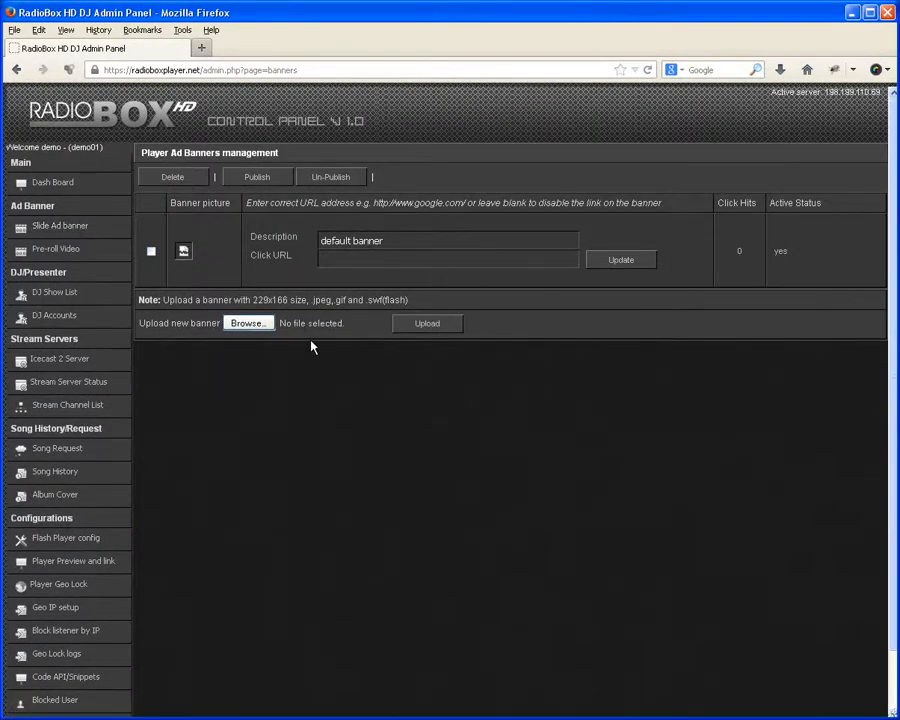
{"action": "left_click", "coordinate": [246, 323]}
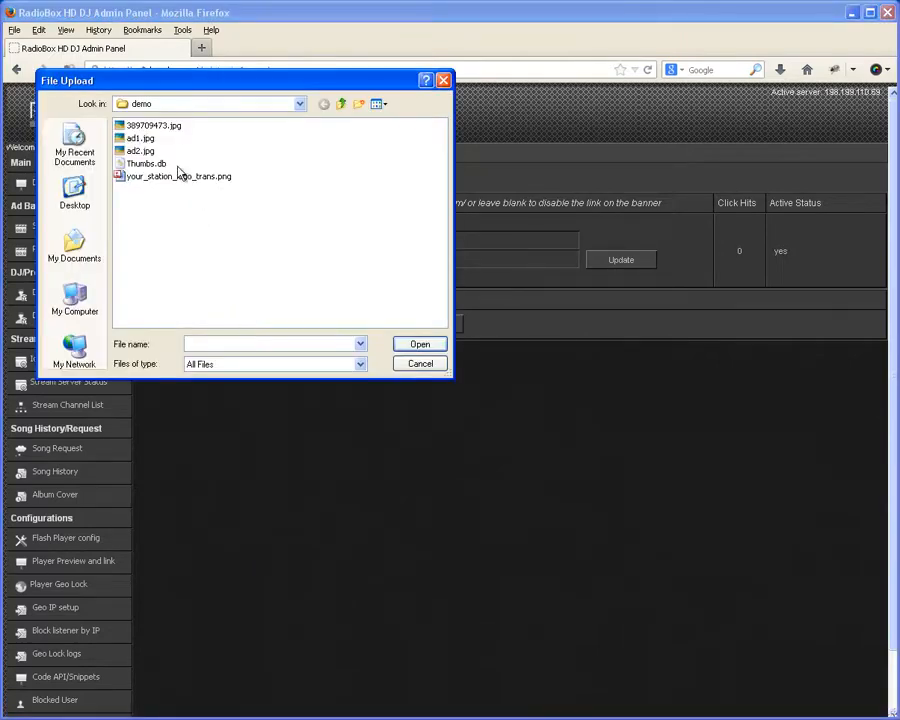
{"action": "left_click", "coordinate": [138, 139]}
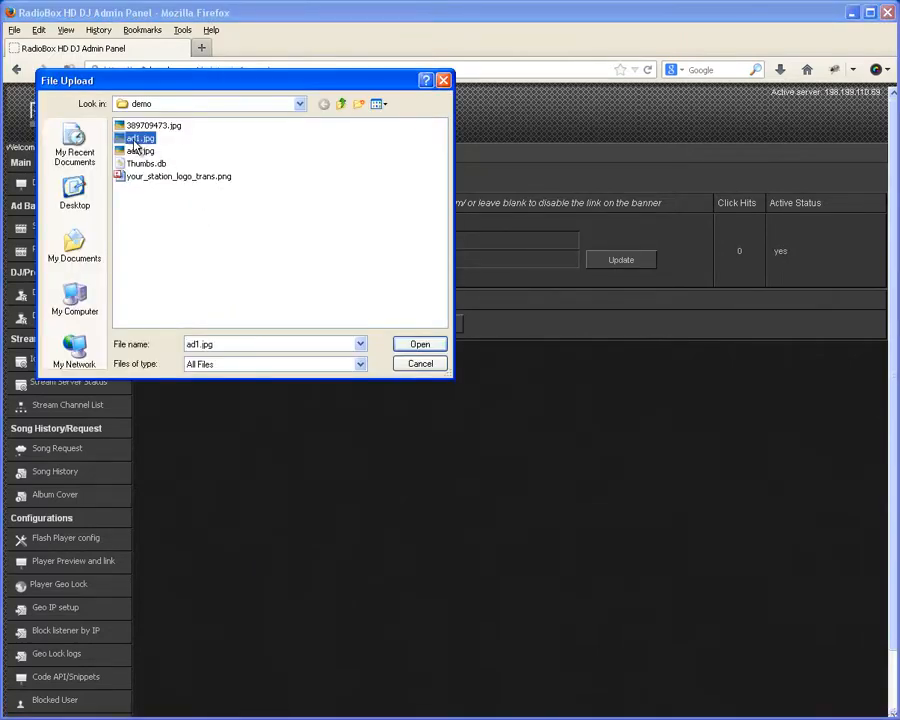
{"action": "left_click", "coordinate": [416, 344]}
{"action": "left_click", "coordinate": [426, 323]}
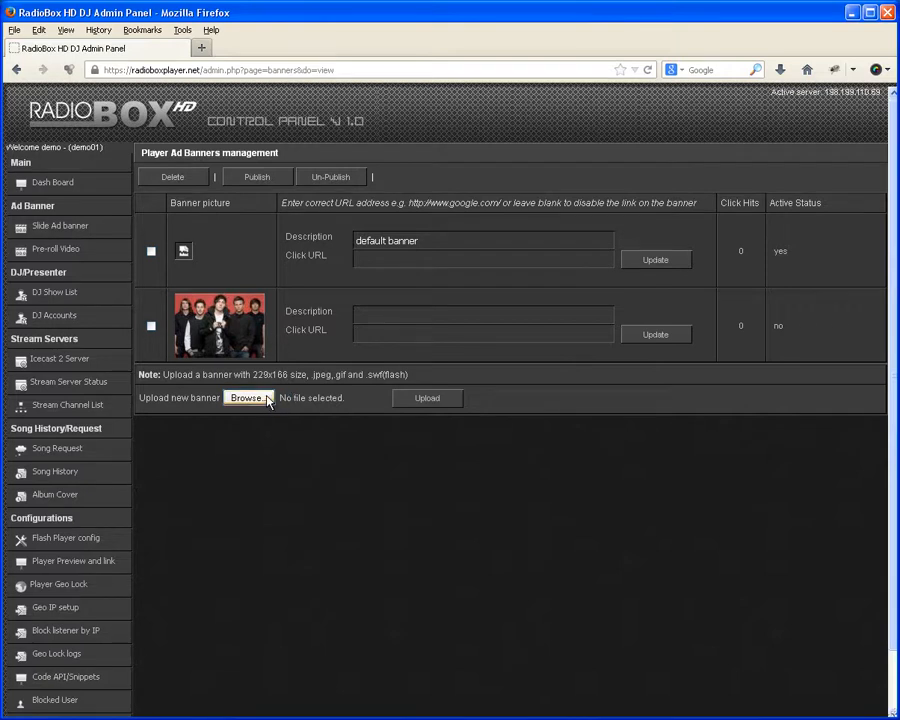
{"action": "left_click", "coordinate": [404, 316]}
{"action": "type", "text": "Banner1"}
{"action": "left_click", "coordinate": [400, 333]}
{"action": "type", "text": "http://g"}
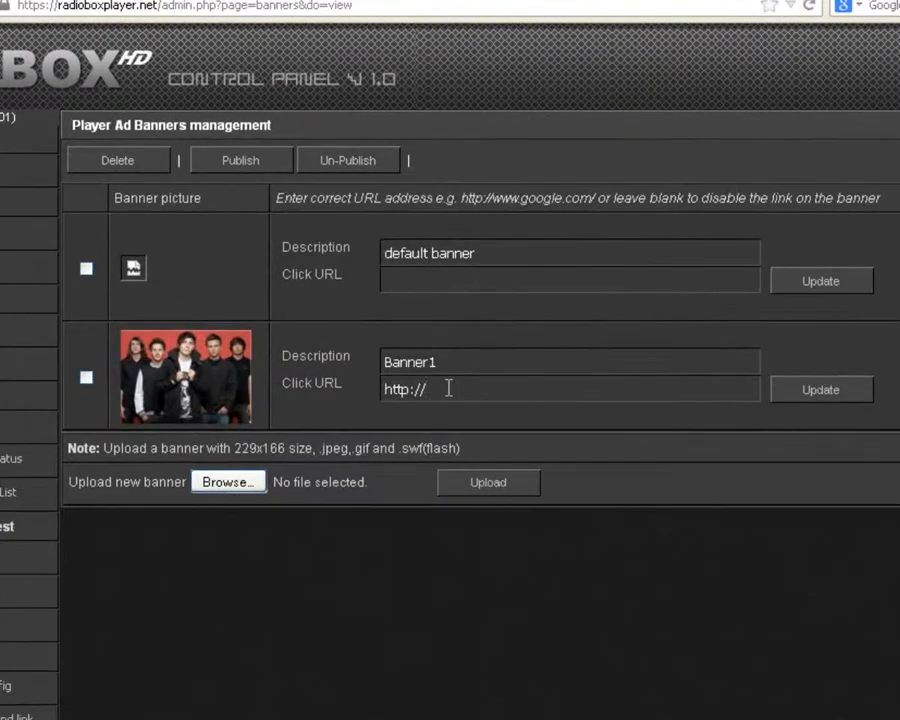
{"action": "type", "text": "oogle.com/"}
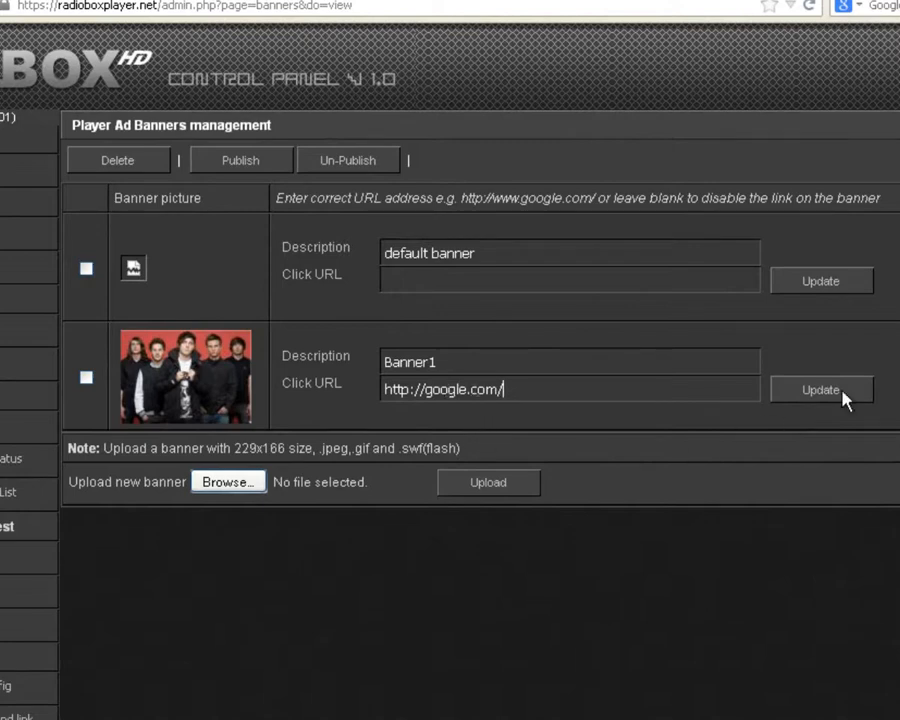
{"action": "left_click", "coordinate": [790, 396]}
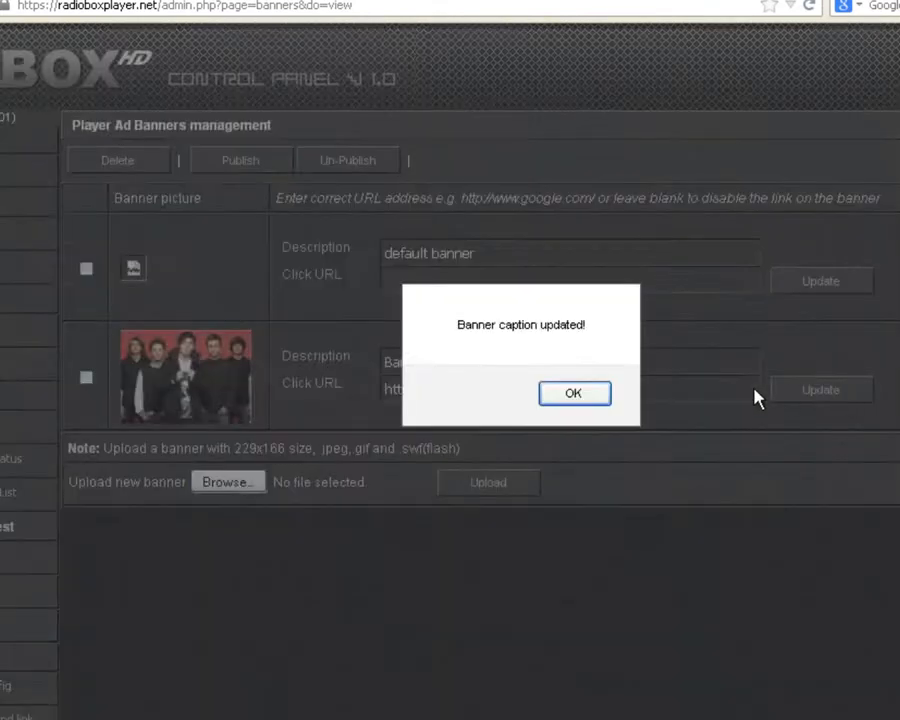
{"action": "left_click", "coordinate": [598, 400]}
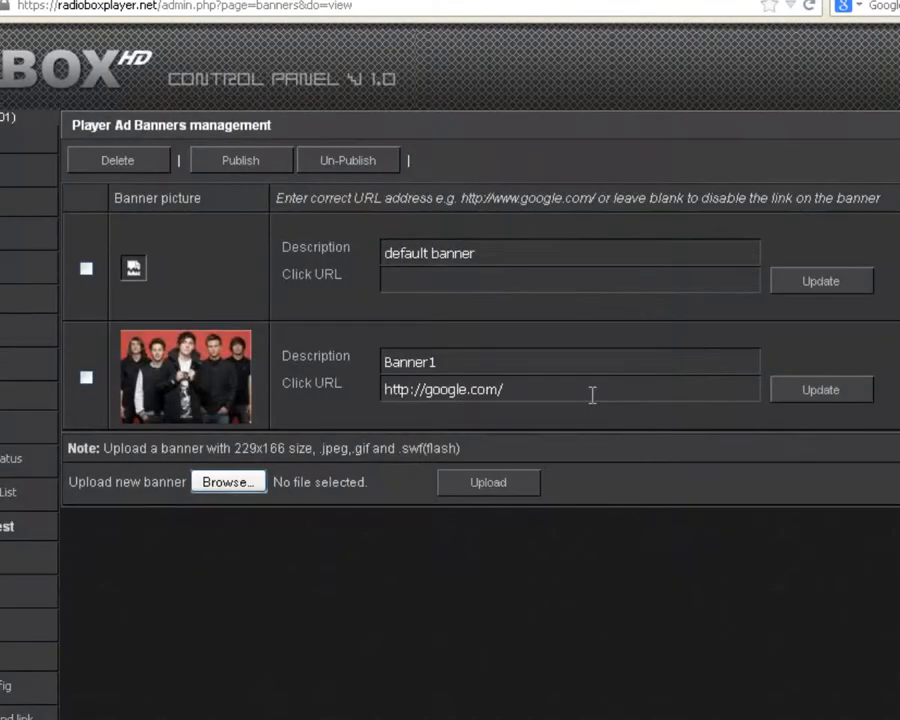
{"action": "left_click", "coordinate": [254, 484]}
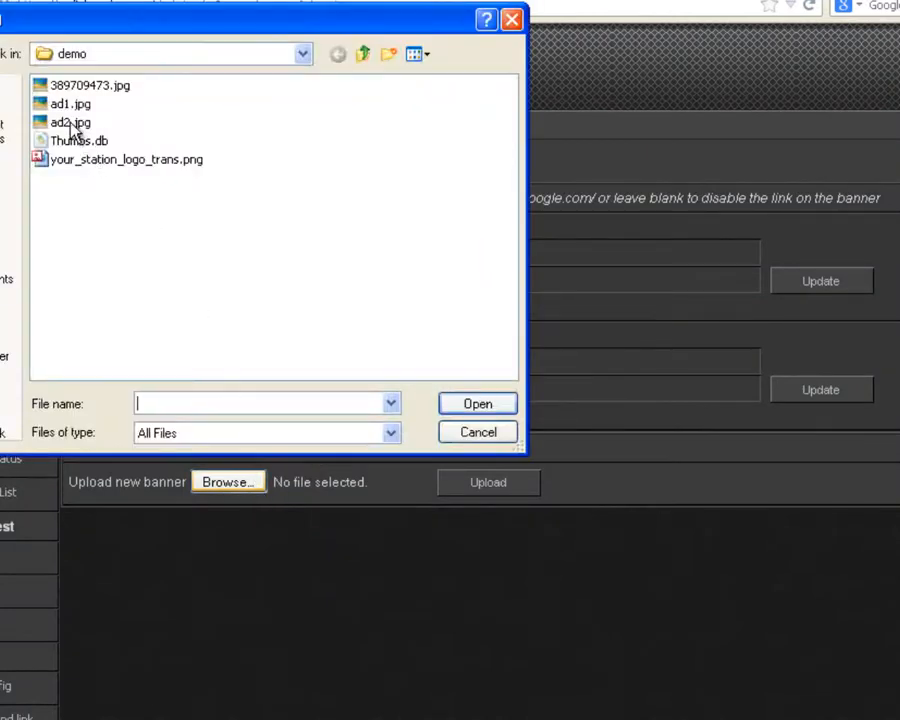
Step: Upload ad2.jpg as a new banner
{"action": "left_click", "coordinate": [70, 123]}
{"action": "left_click", "coordinate": [474, 407]}
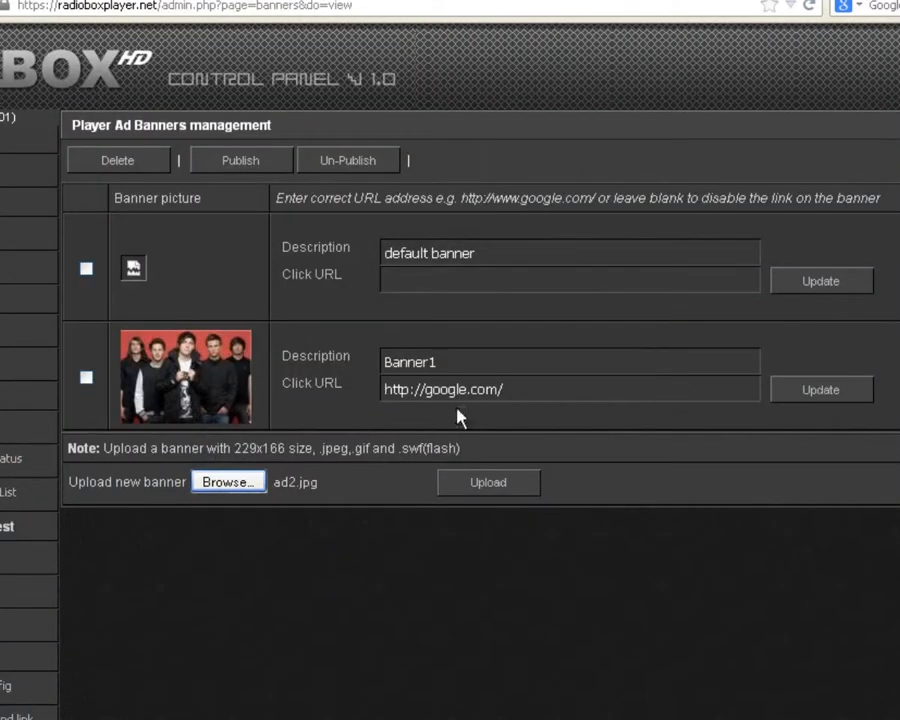
{"action": "left_click", "coordinate": [485, 485]}
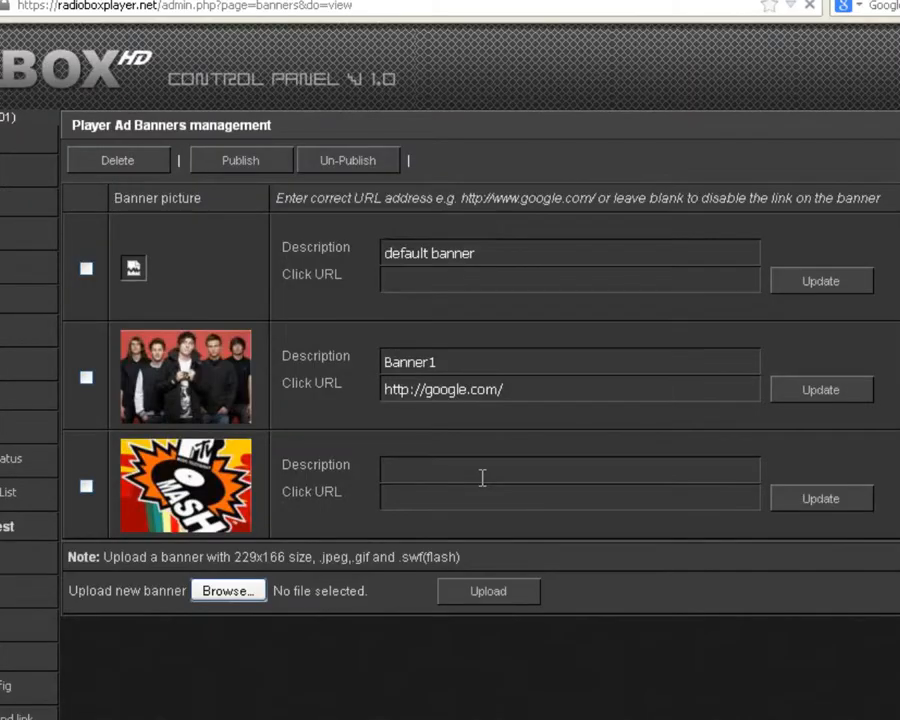
{"action": "left_click", "coordinate": [457, 460]}
{"action": "type", "text": "Banner2"}
{"action": "left_click", "coordinate": [441, 500]}
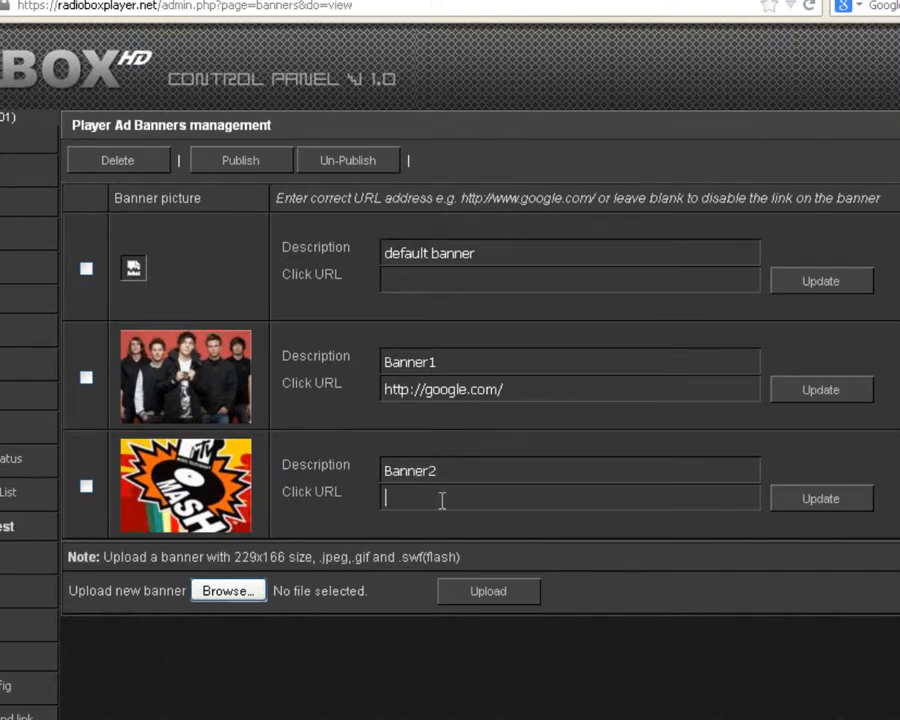
{"action": "type", "text": "http://www.facebook"}
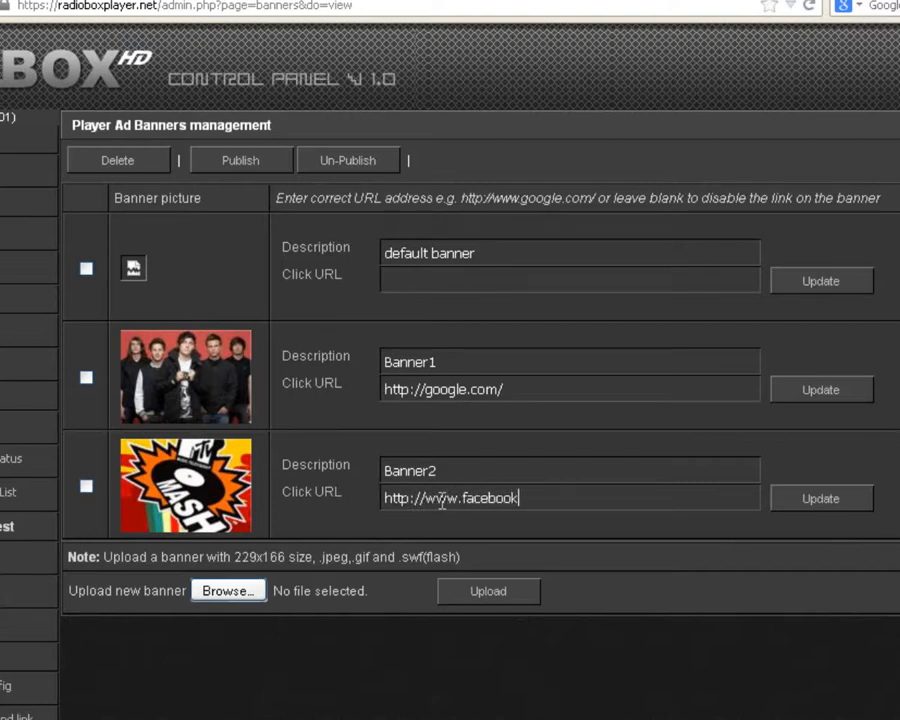
{"action": "type", "text": ".com/"}
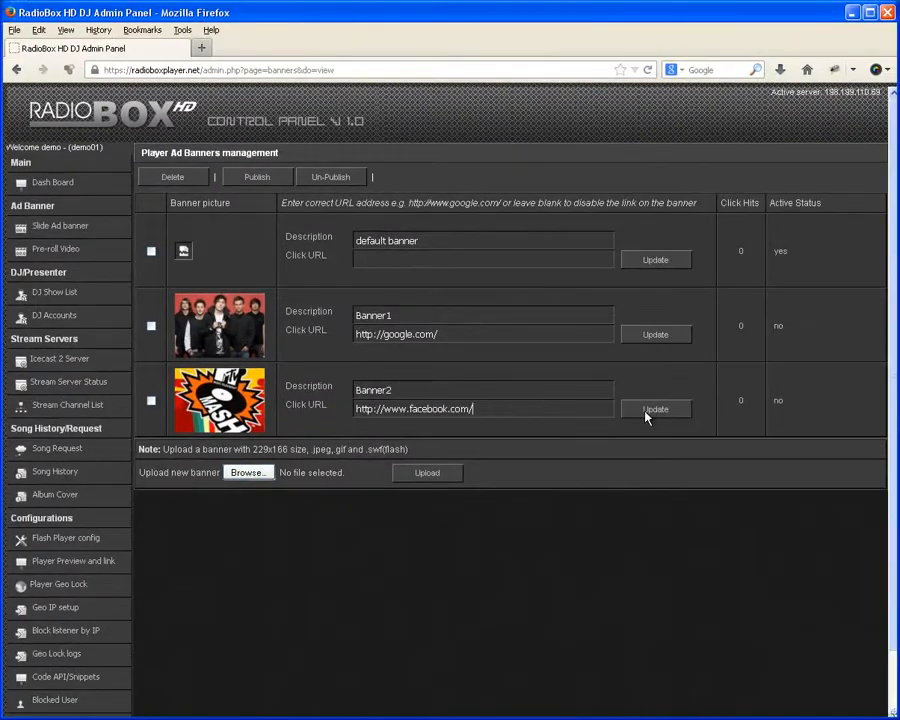
{"action": "left_click", "coordinate": [645, 417]}
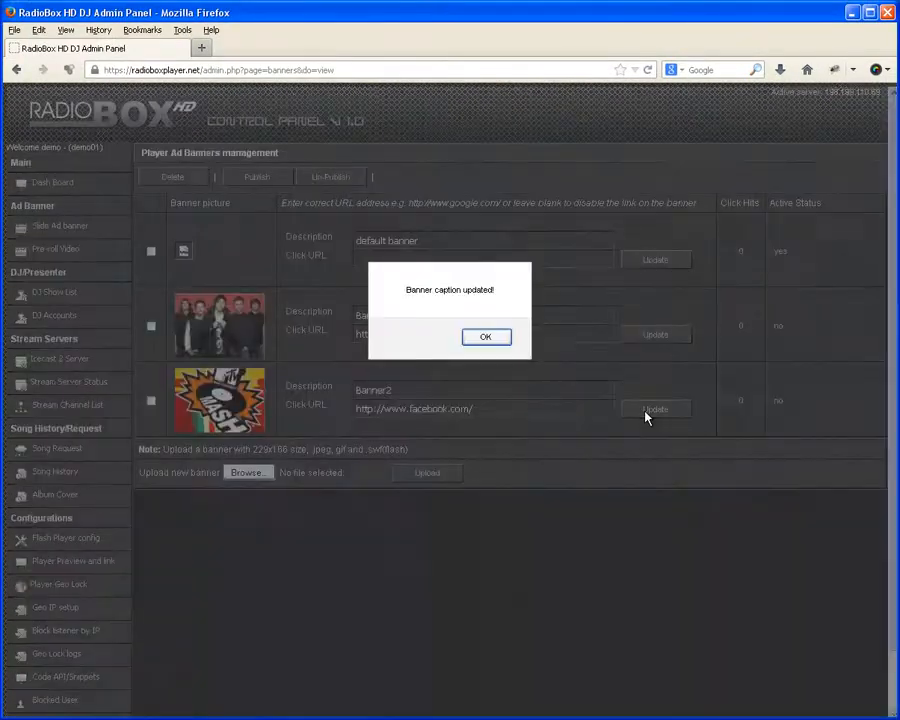
{"action": "left_click", "coordinate": [490, 337]}
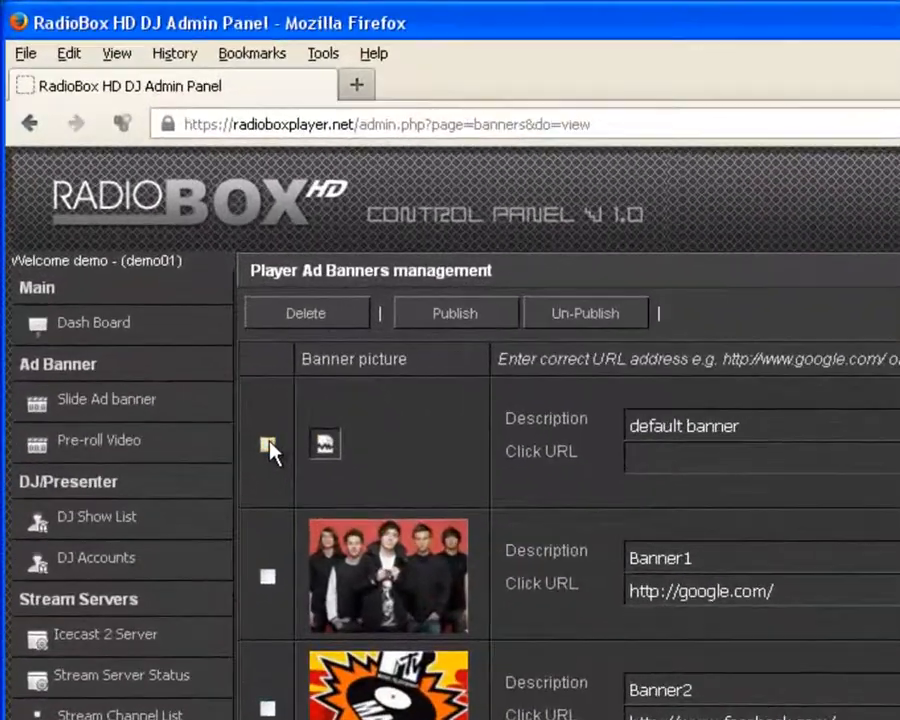
Step: Permanently delete the default banner
{"action": "left_click", "coordinate": [356, 316]}
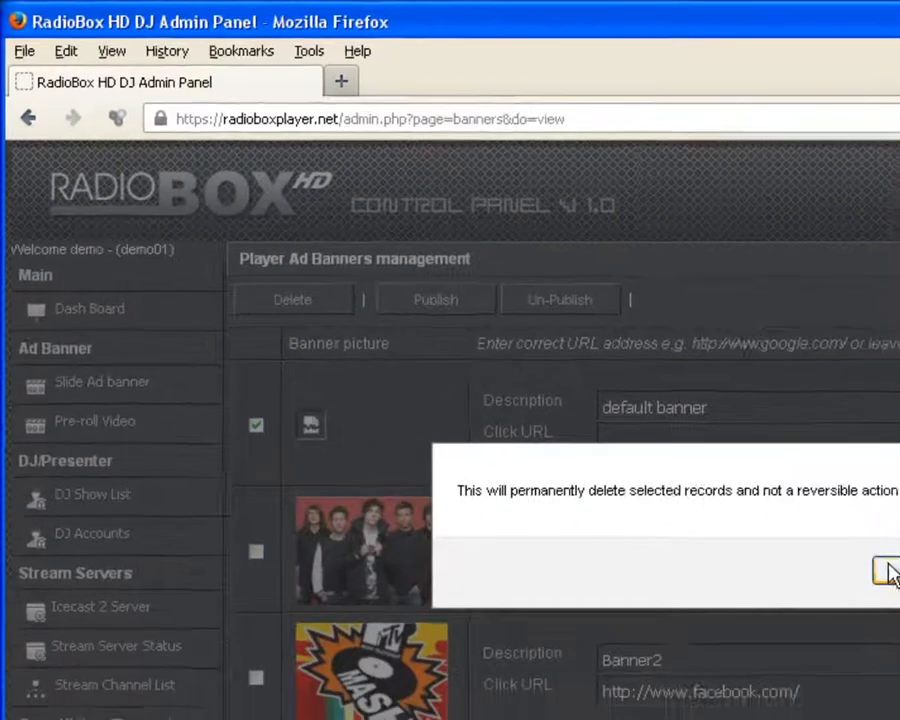
{"action": "left_click", "coordinate": [897, 592]}
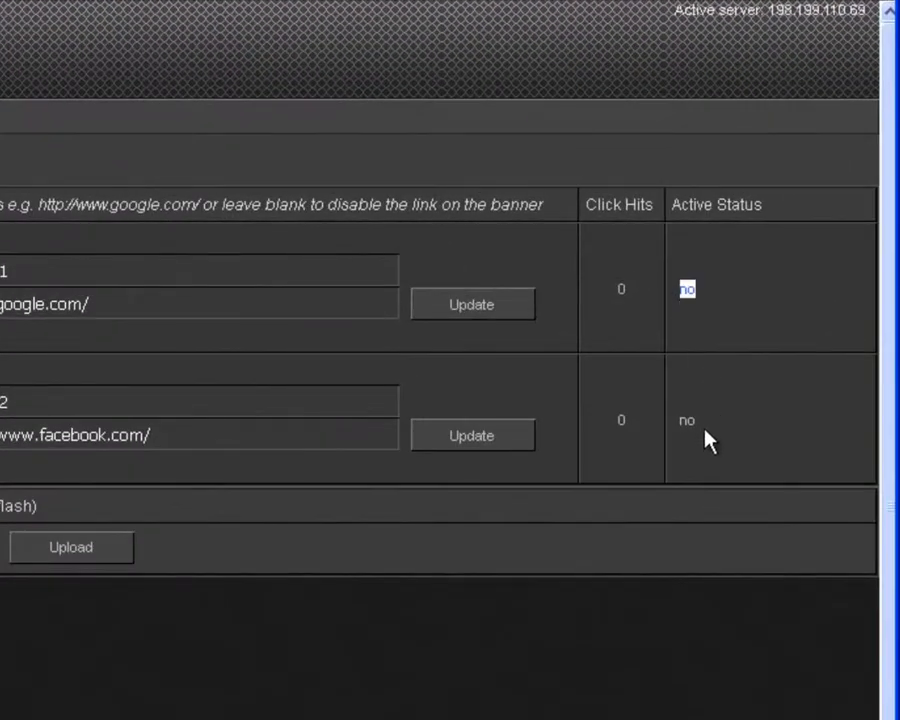
{"action": "double_click", "coordinate": [688, 421]}
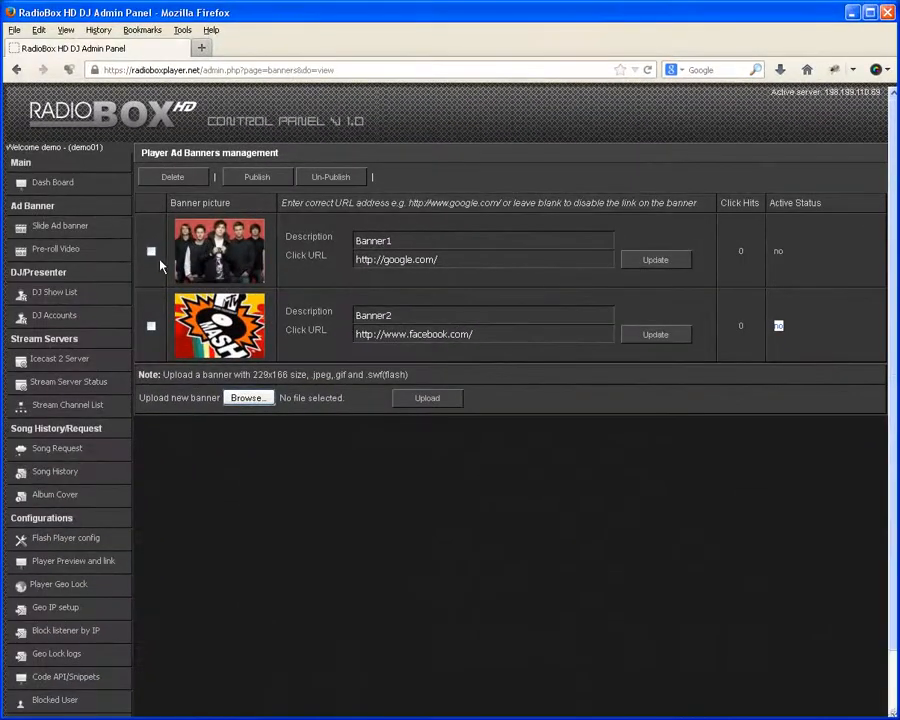
Step: Tick Banner1 and Banner2 and publish them so both are active
{"action": "left_click", "coordinate": [151, 251]}
{"action": "left_click", "coordinate": [151, 327]}
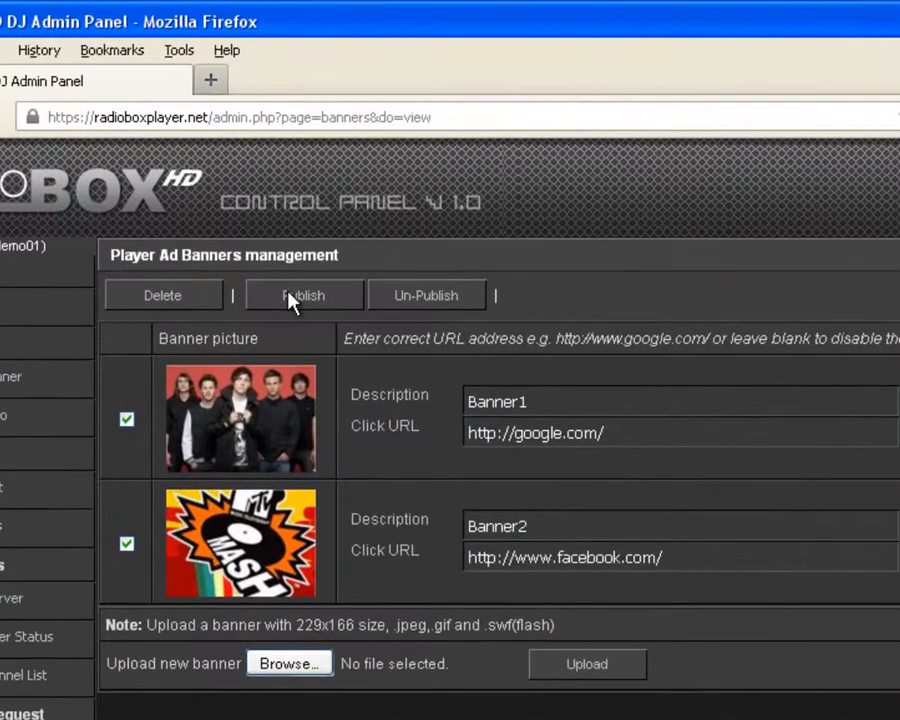
{"action": "left_click", "coordinate": [290, 300]}
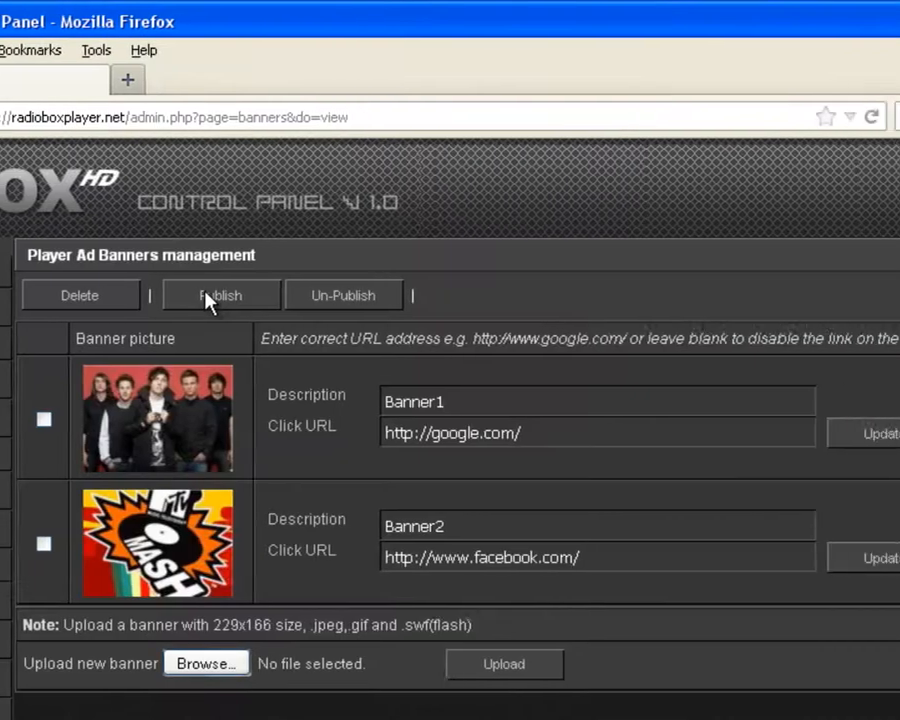
{"action": "left_click_drag", "start_coordinate": [899, 418], "coordinate": [899, 427]}
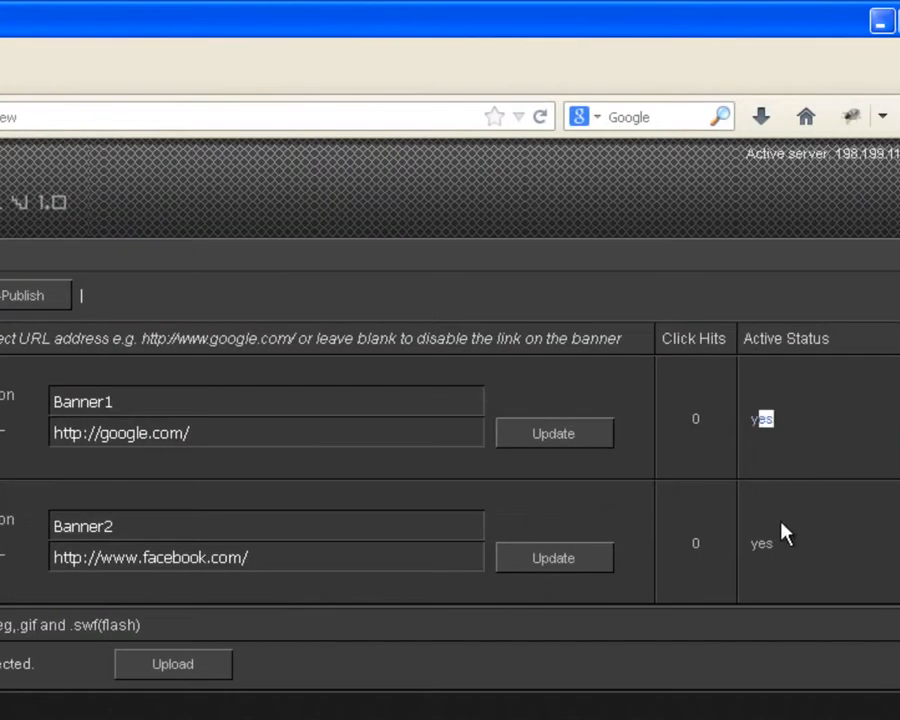
{"action": "left_click", "coordinate": [768, 542]}
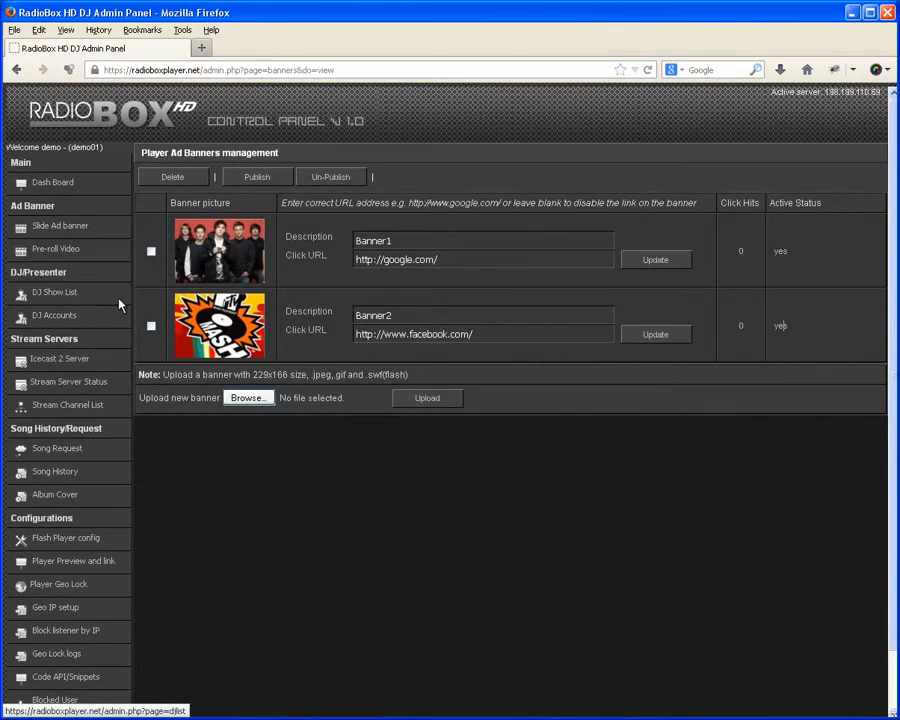
Step: On the Dash Board, save the ticker message 'This is a test ticker message' and turn the Message Ticker On
{"action": "left_click", "coordinate": [58, 186]}
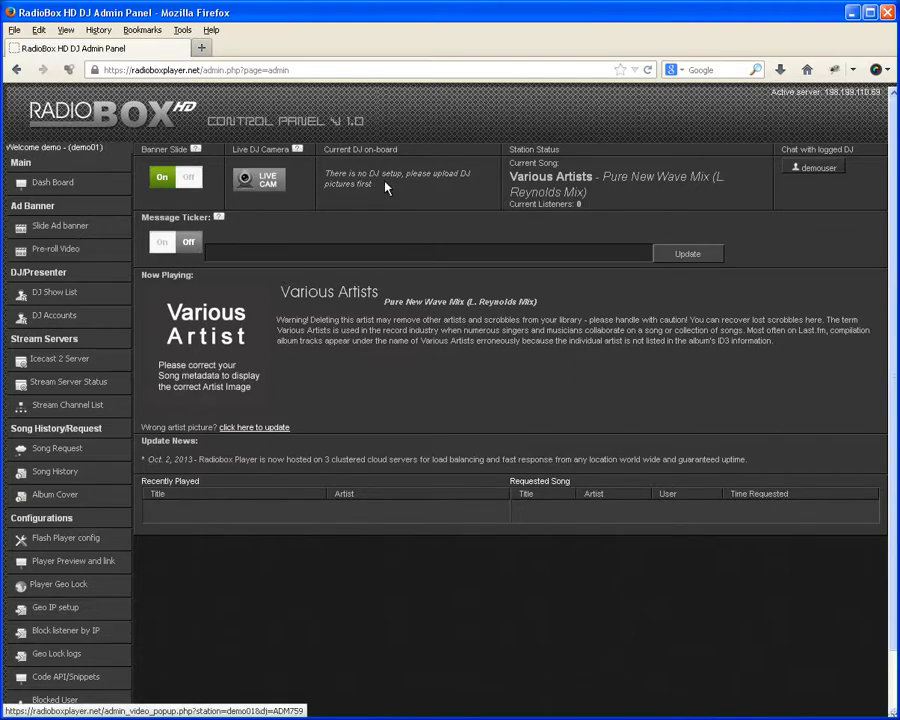
{"action": "left_click", "coordinate": [229, 252]}
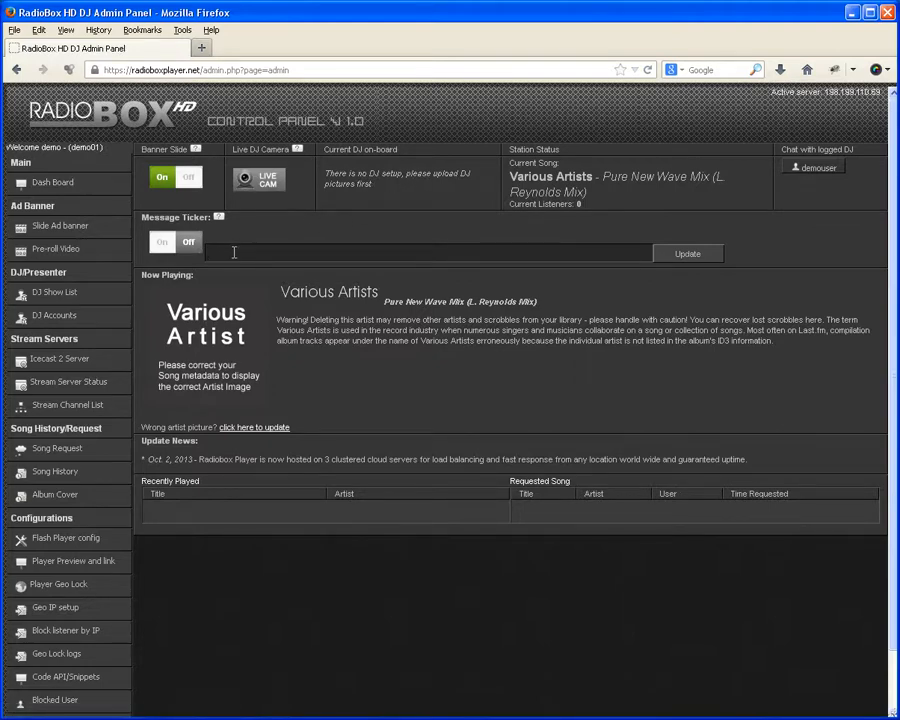
{"action": "type", "text": "This is a test ticker message"}
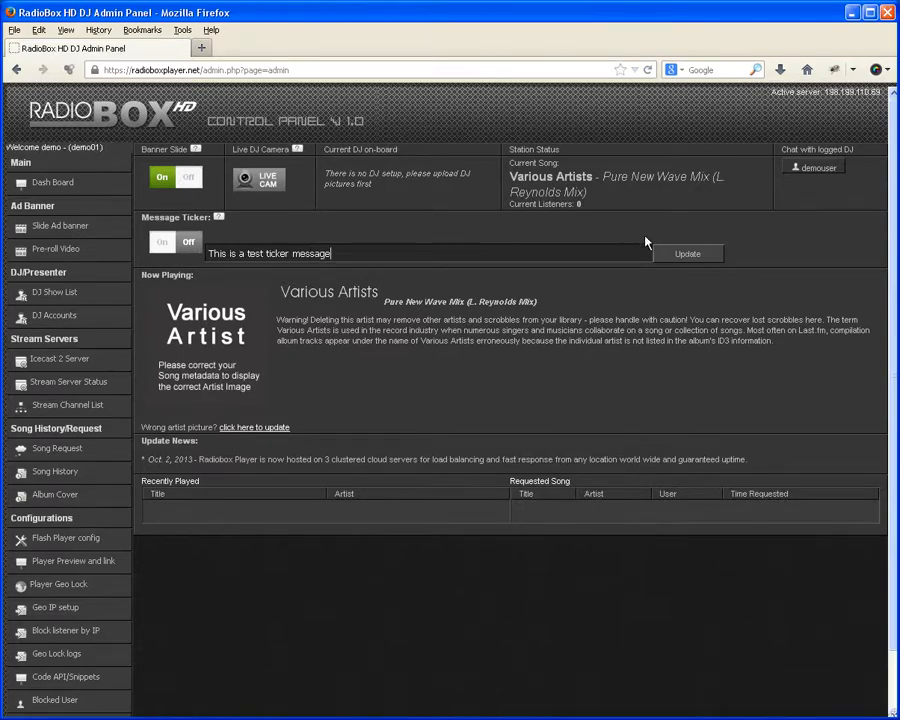
{"action": "left_click", "coordinate": [675, 255]}
{"action": "left_click", "coordinate": [165, 243]}
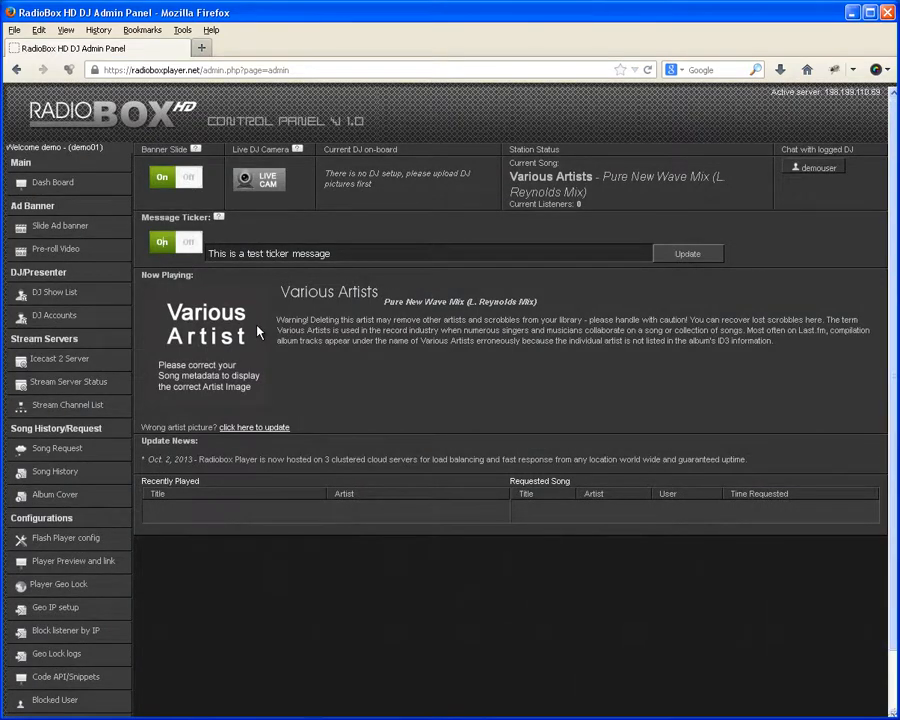
{"action": "scroll", "coordinate": [258, 332], "scroll_direction": "down", "scroll_amount": 2}
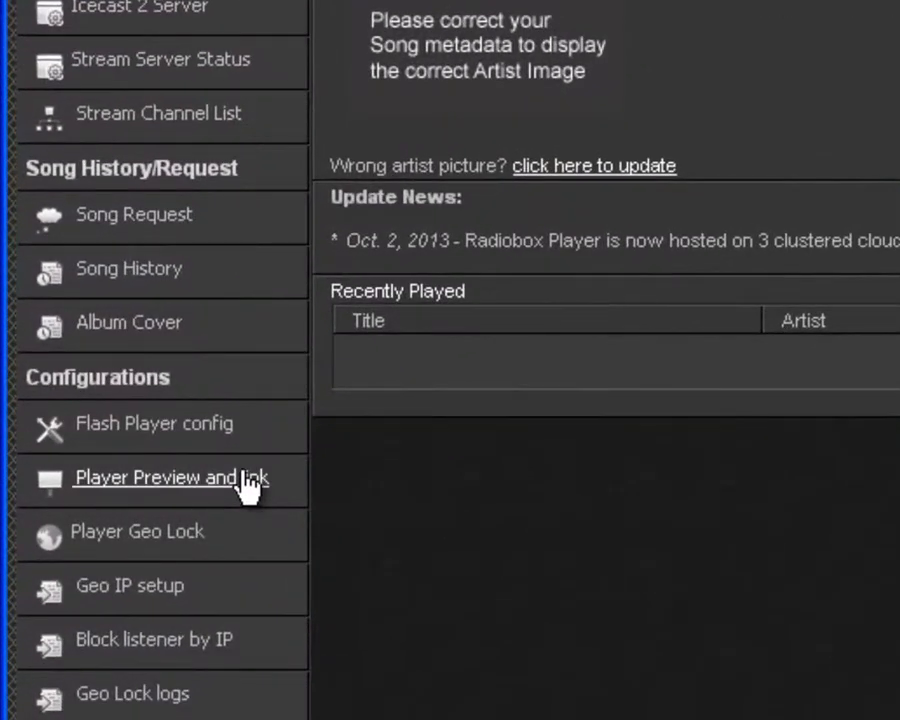
Step: On the Player Preview page, view and select the iPhone player link embed code
{"action": "left_click", "coordinate": [246, 480]}
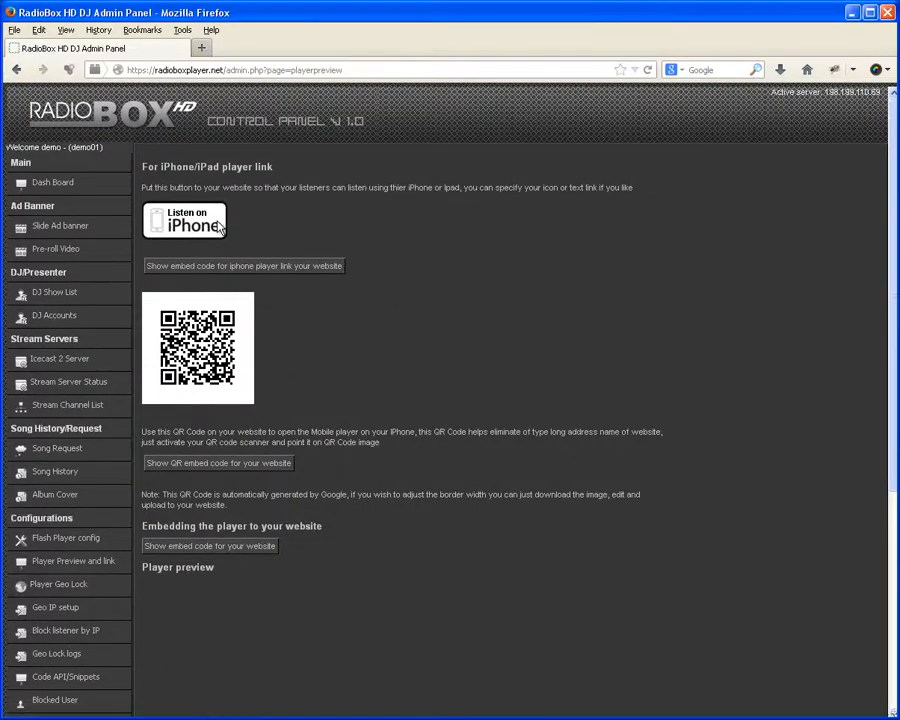
{"action": "left_click", "coordinate": [216, 272]}
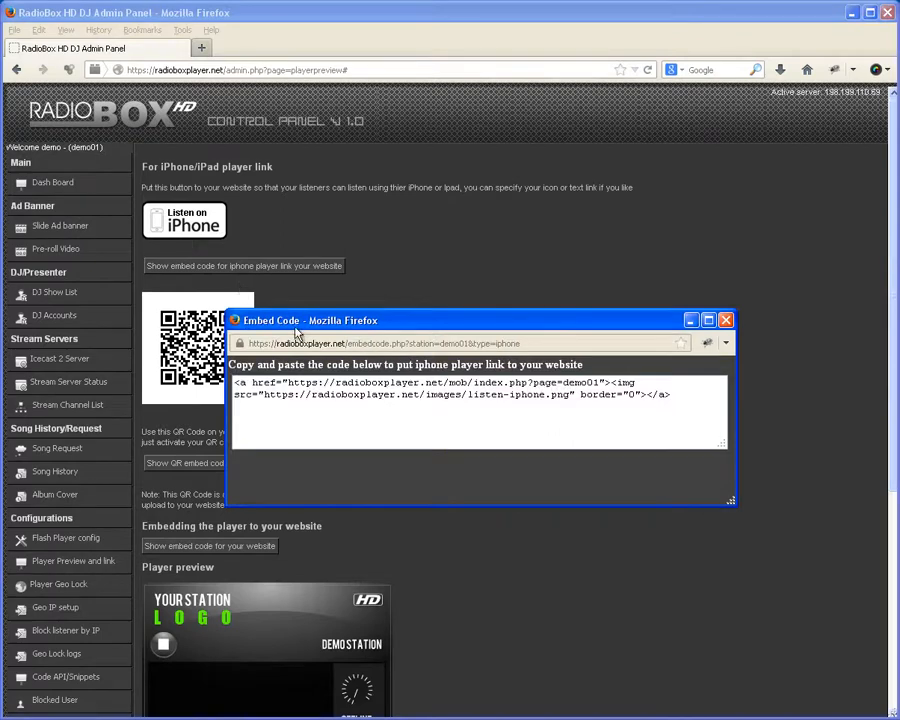
{"action": "left_click_drag", "start_coordinate": [295, 310], "coordinate": [333, 196]}
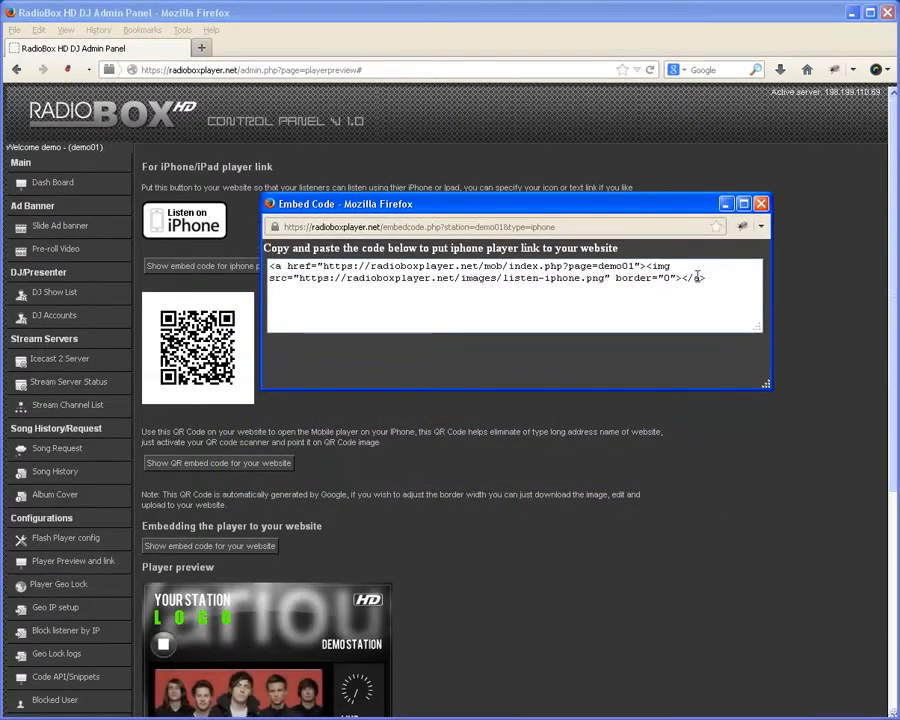
{"action": "left_click_drag", "start_coordinate": [698, 277], "coordinate": [270, 265]}
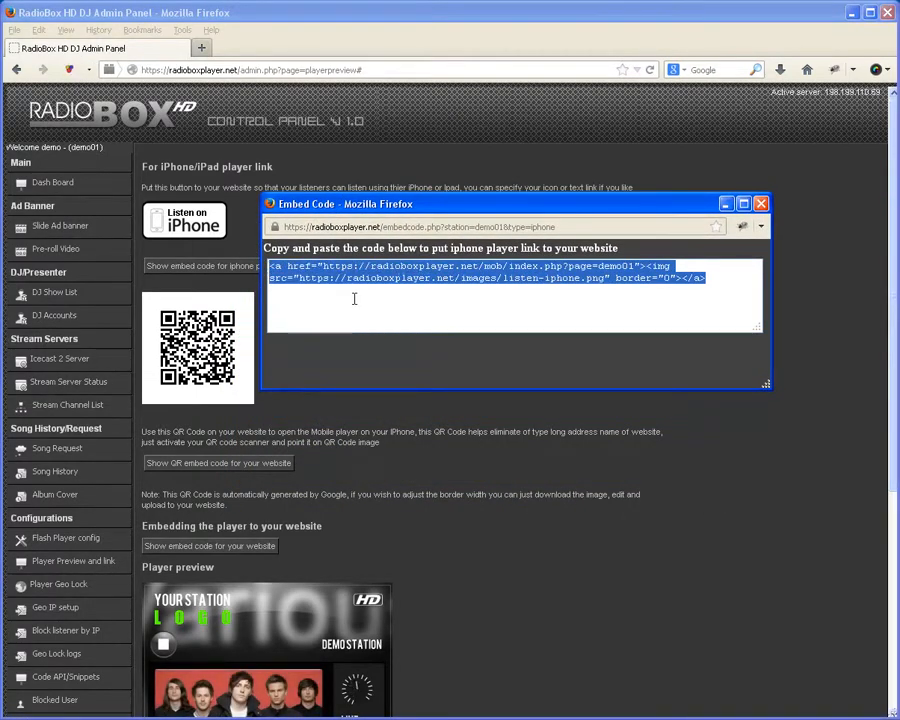
{"action": "left_click", "coordinate": [763, 205]}
{"action": "scroll", "coordinate": [366, 350], "scroll_direction": "down", "scroll_amount": 1}
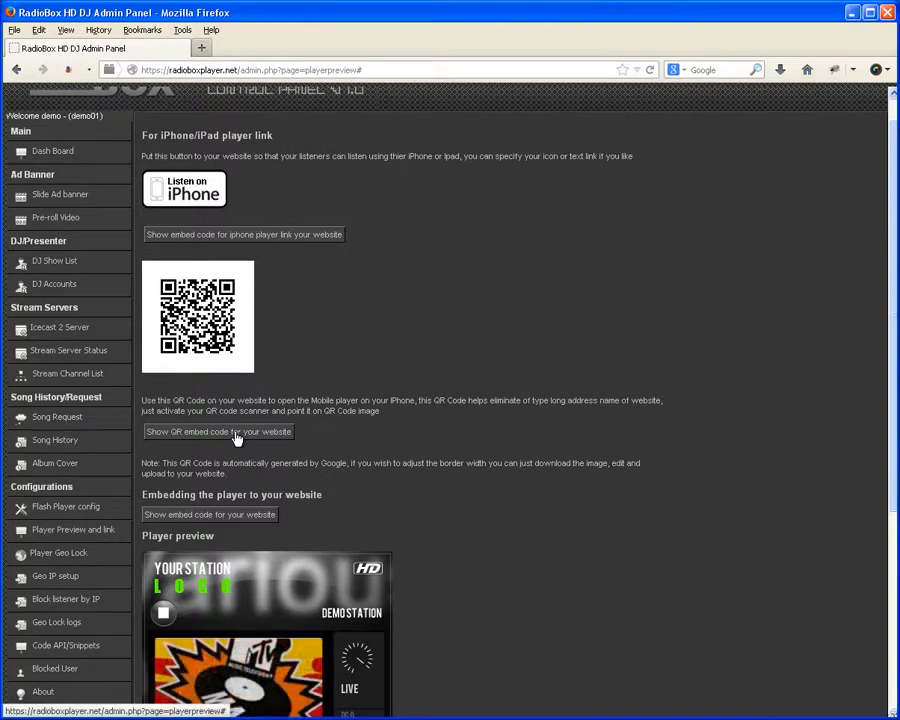
Step: View and select the QR code embed code, then close it
{"action": "left_click", "coordinate": [234, 431]}
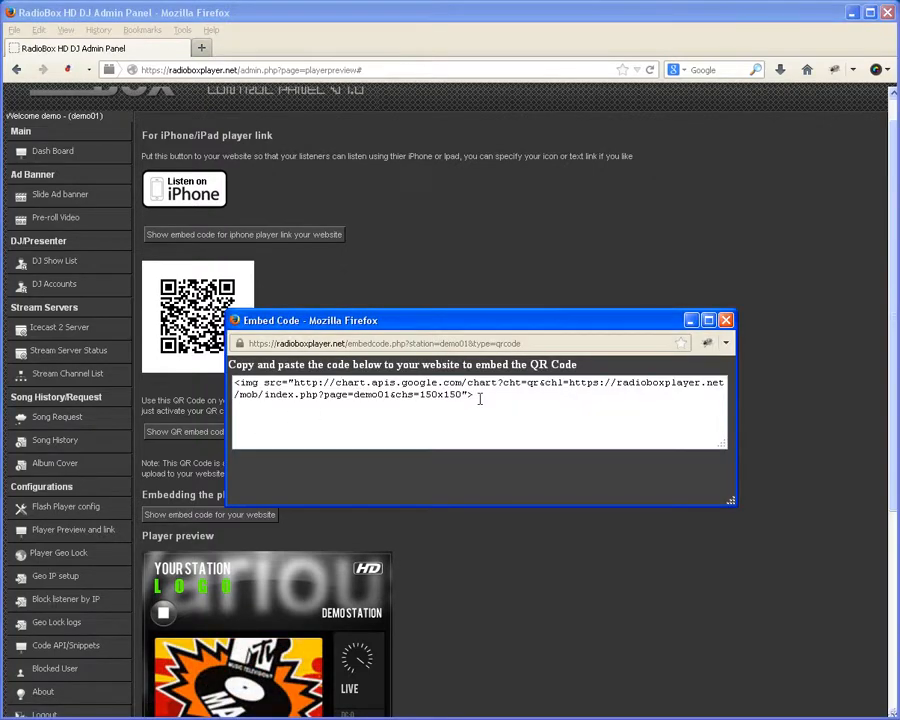
{"action": "left_click_drag", "start_coordinate": [480, 398], "coordinate": [211, 381]}
{"action": "left_click", "coordinate": [397, 420]}
{"action": "left_click", "coordinate": [726, 320]}
{"action": "scroll", "coordinate": [446, 438], "scroll_direction": "down", "scroll_amount": 2}
{"action": "scroll", "coordinate": [447, 437], "scroll_direction": "down", "scroll_amount": 5}
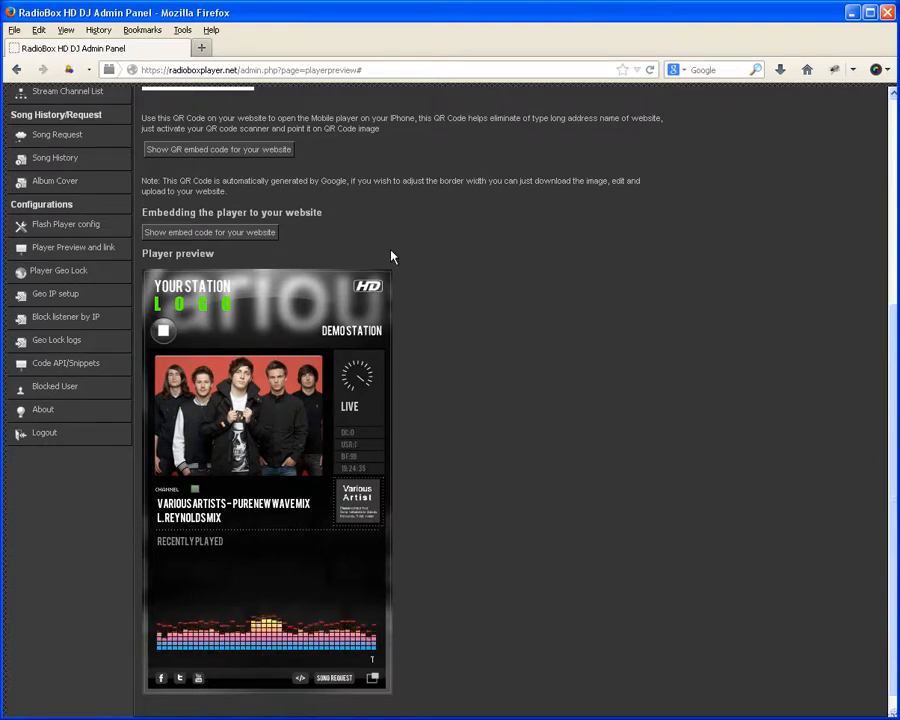
Step: View and select the website iframe embed code, then close the popup
{"action": "left_click", "coordinate": [243, 236]}
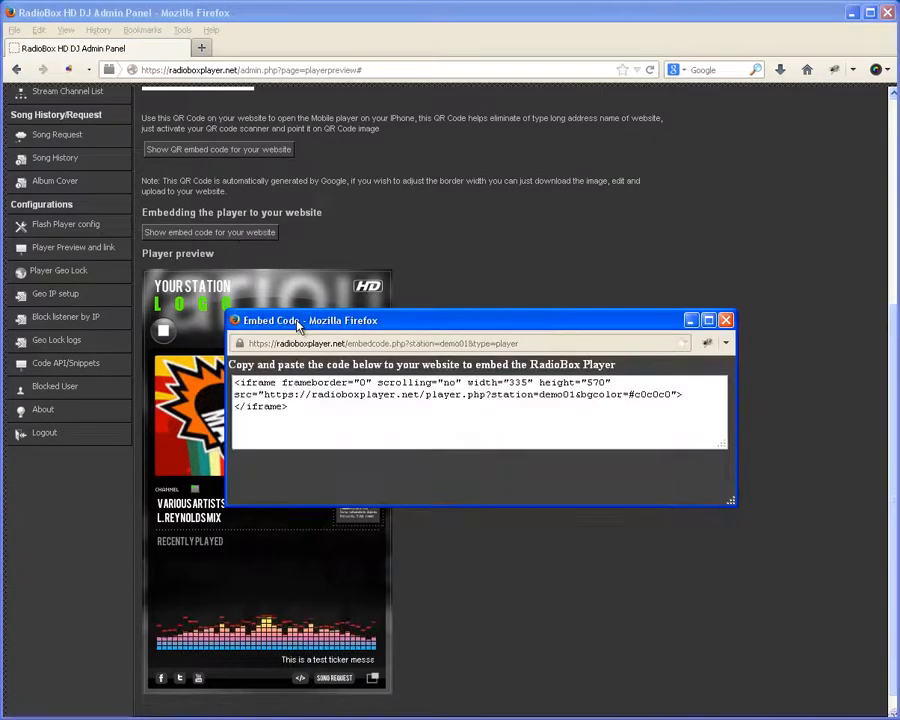
{"action": "left_click_drag", "start_coordinate": [297, 327], "coordinate": [415, 144]}
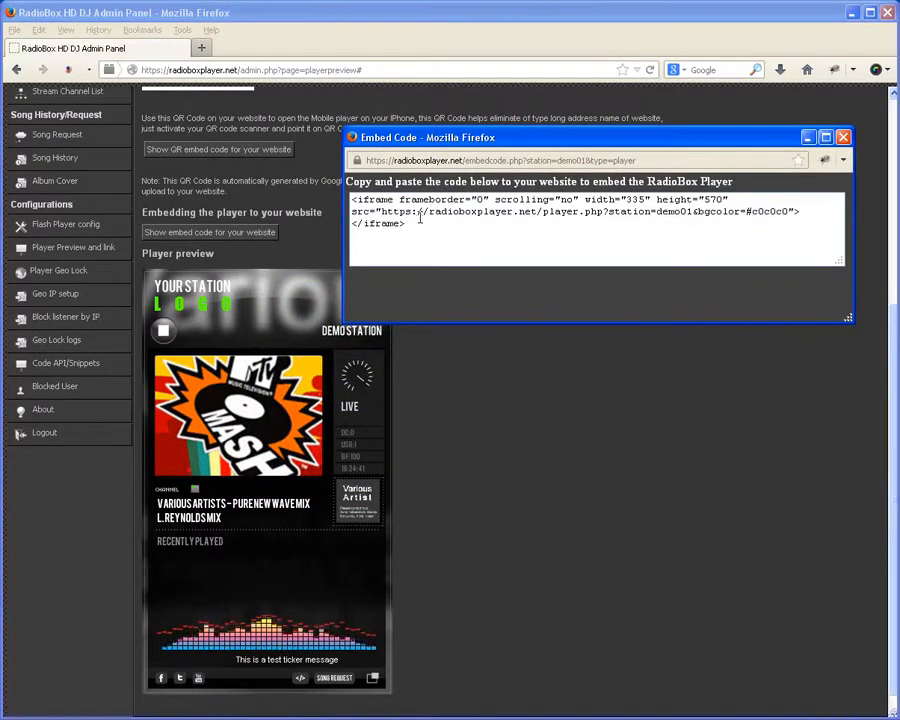
{"action": "left_click_drag", "start_coordinate": [412, 223], "coordinate": [345, 200]}
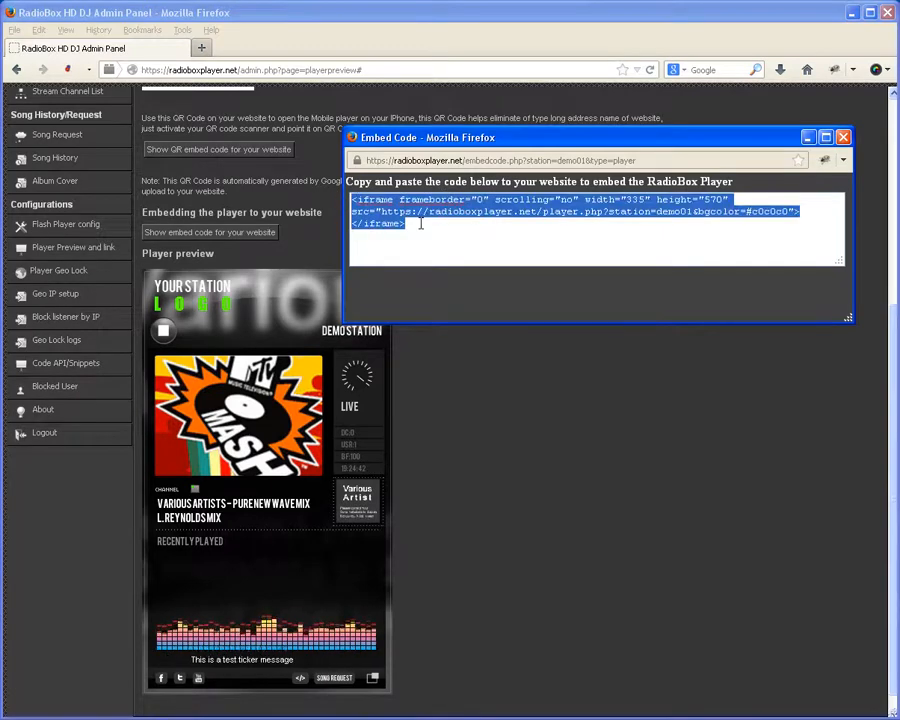
{"action": "left_click", "coordinate": [451, 265]}
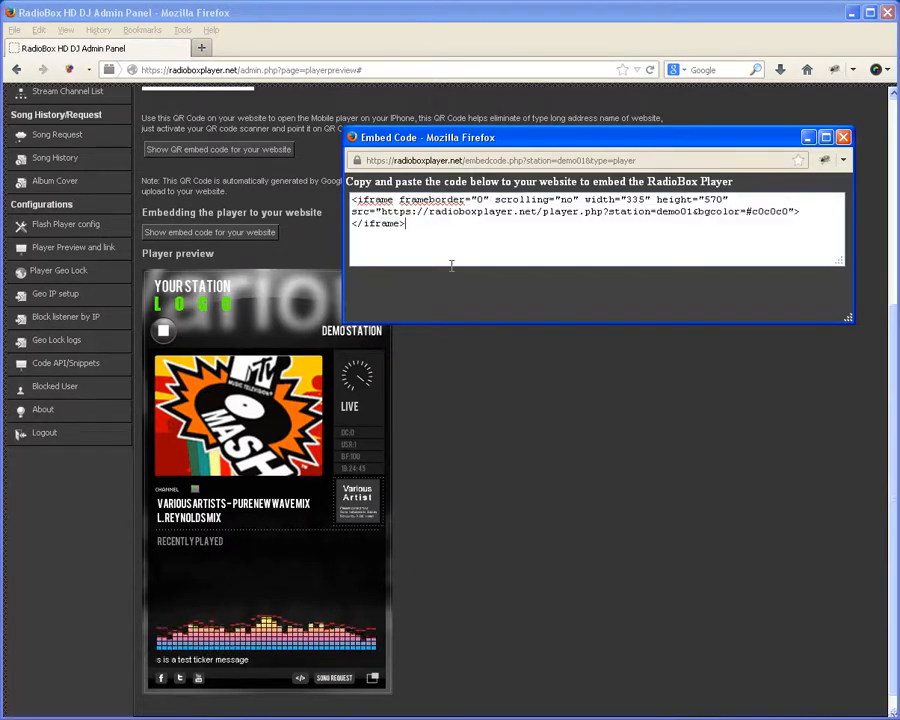
{"action": "left_click", "coordinate": [844, 138]}
Step: Stop the preview player so it reads OFFLINE
{"action": "scroll", "coordinate": [504, 406], "scroll_direction": "down", "scroll_amount": 1}
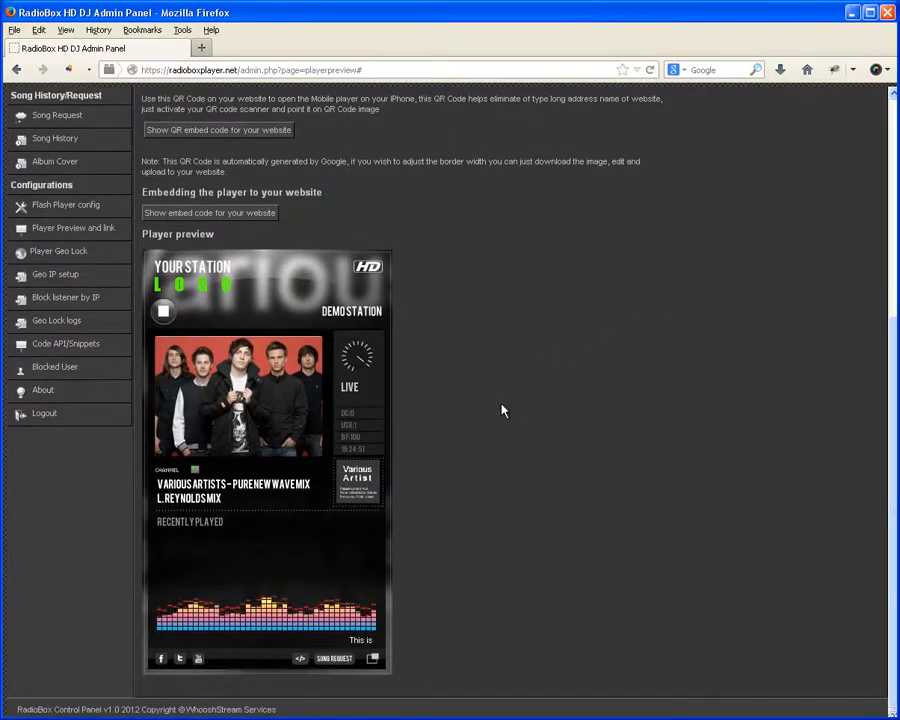
{"action": "scroll", "coordinate": [503, 410], "scroll_direction": "up", "scroll_amount": 1}
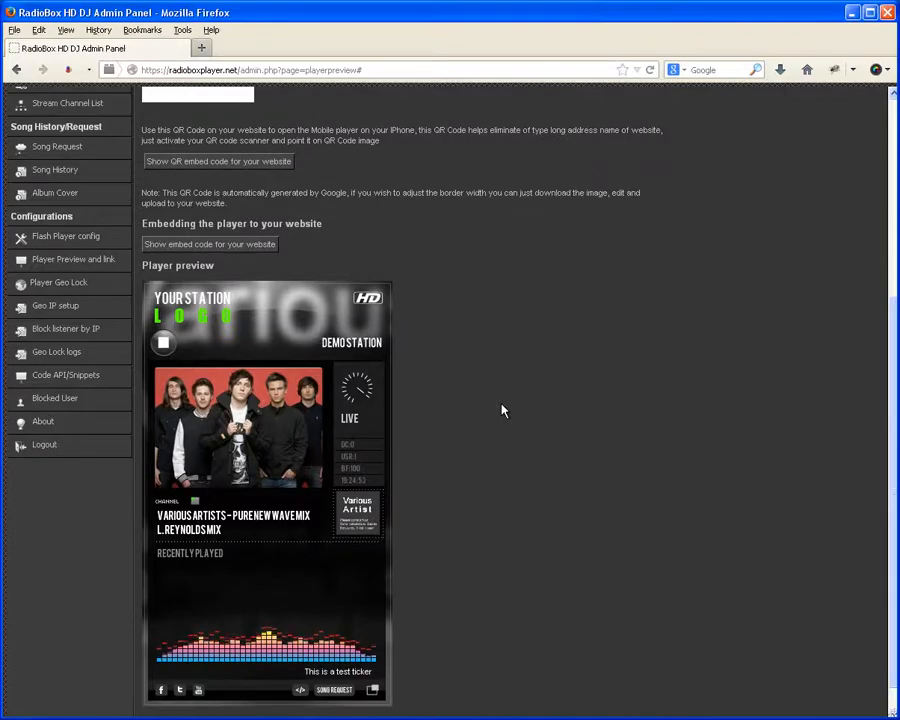
{"action": "scroll", "coordinate": [503, 410], "scroll_direction": "down", "scroll_amount": 1}
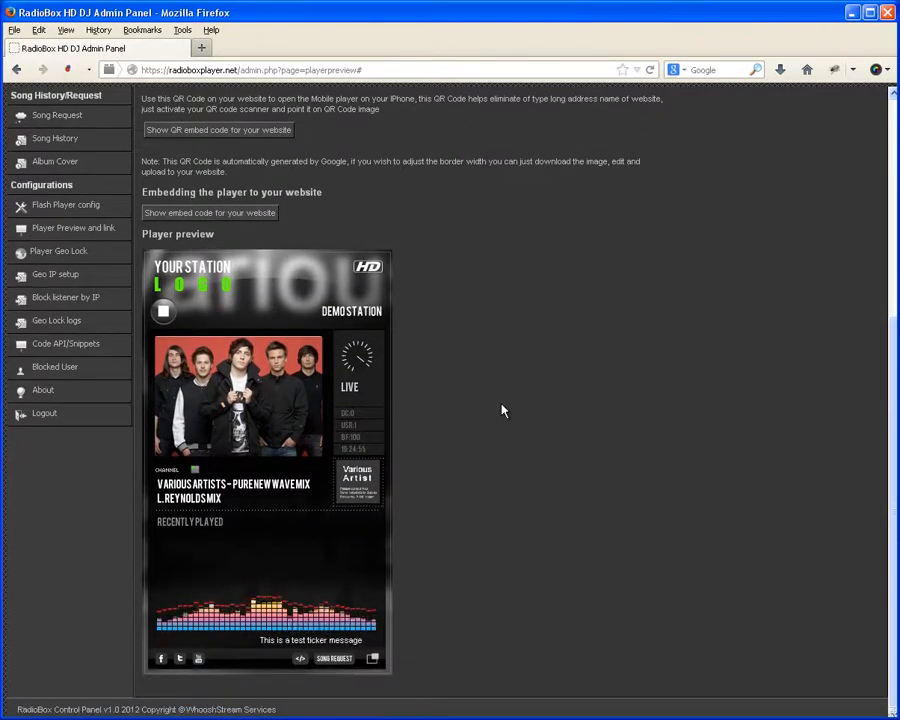
{"action": "left_click", "coordinate": [165, 313]}
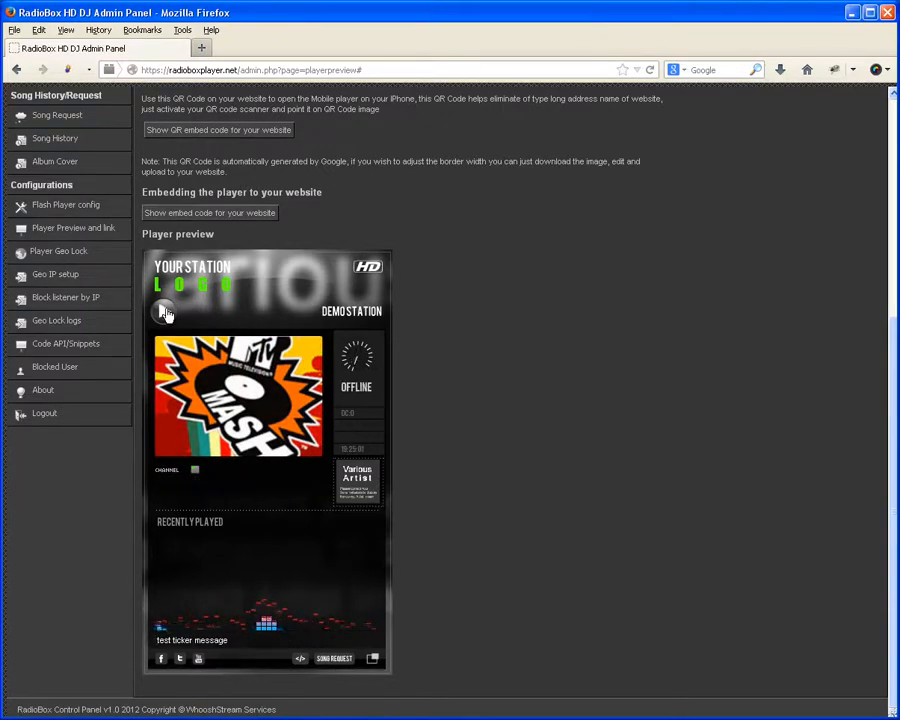